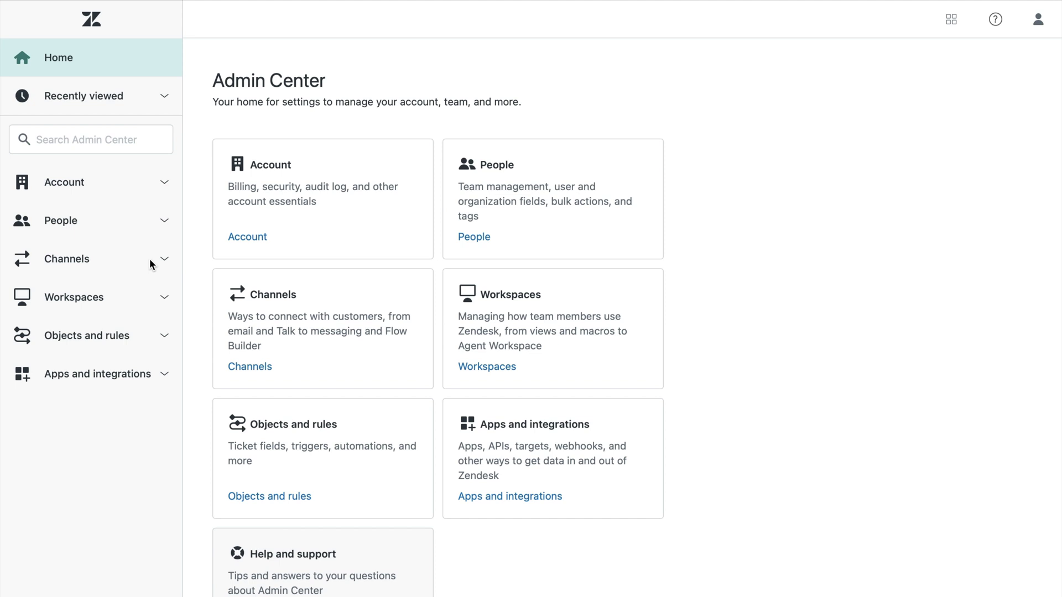
Go to the conversation bots list under Channels > Bots and start a new bot
click(148, 262)
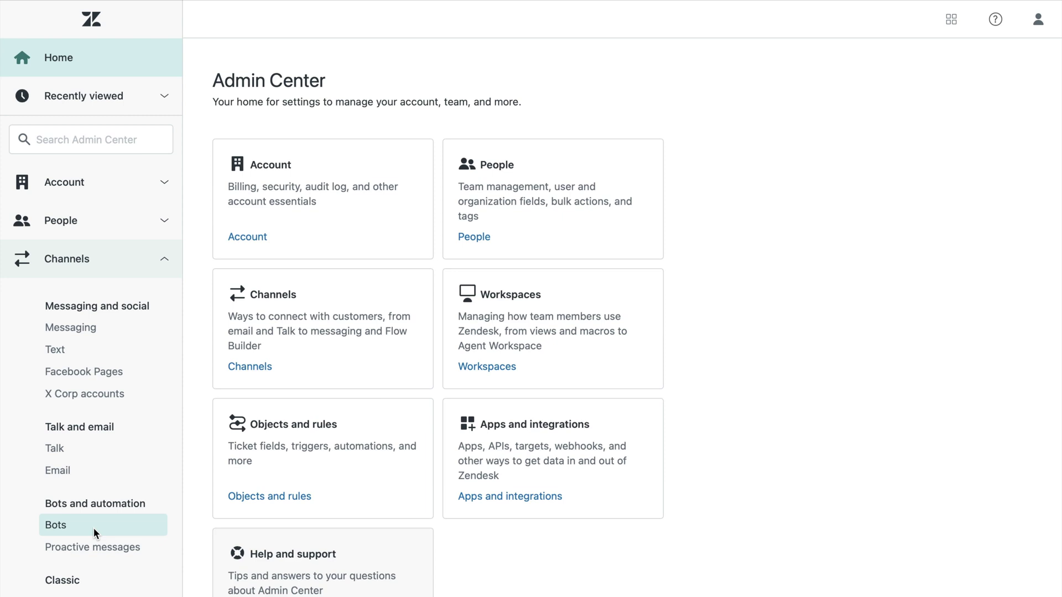
click(95, 526)
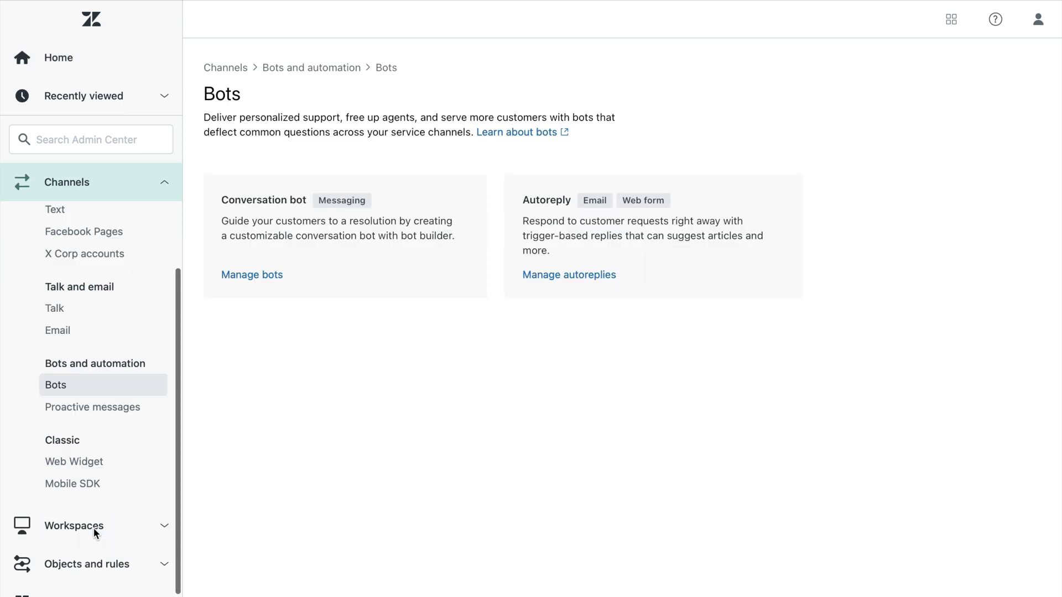
click(255, 276)
click(1007, 129)
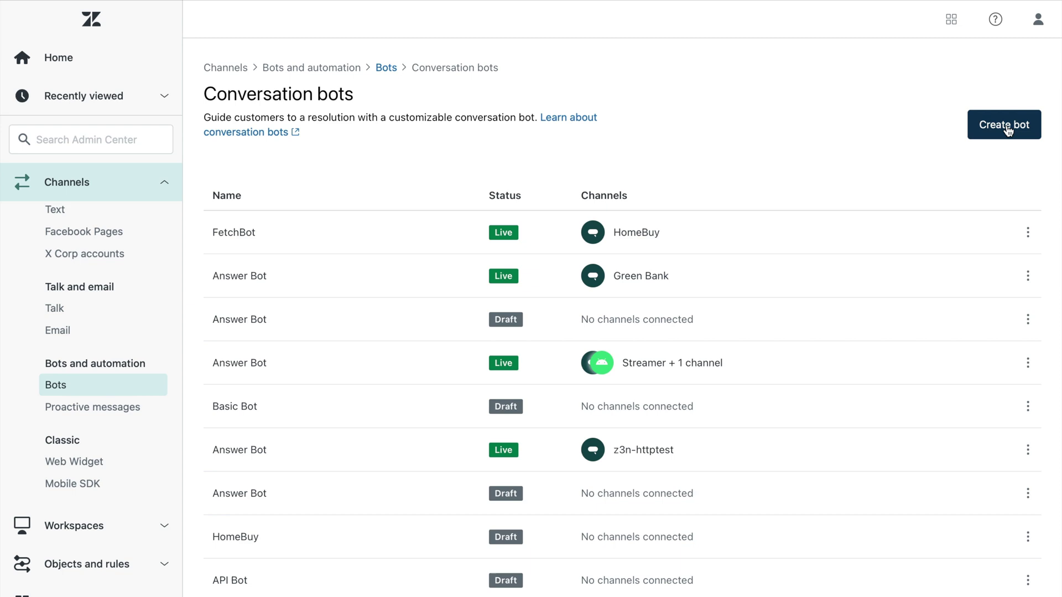
Name the bot 'Joe's coffee bot' and assign it to the Eatery brand
click(310, 227)
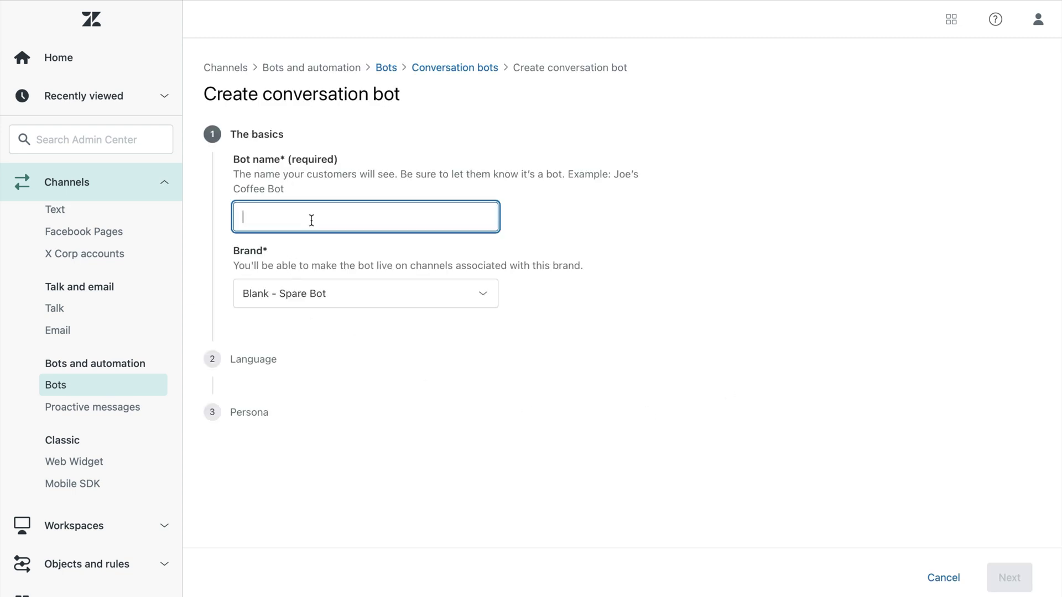
text(Joe's coffee bot)
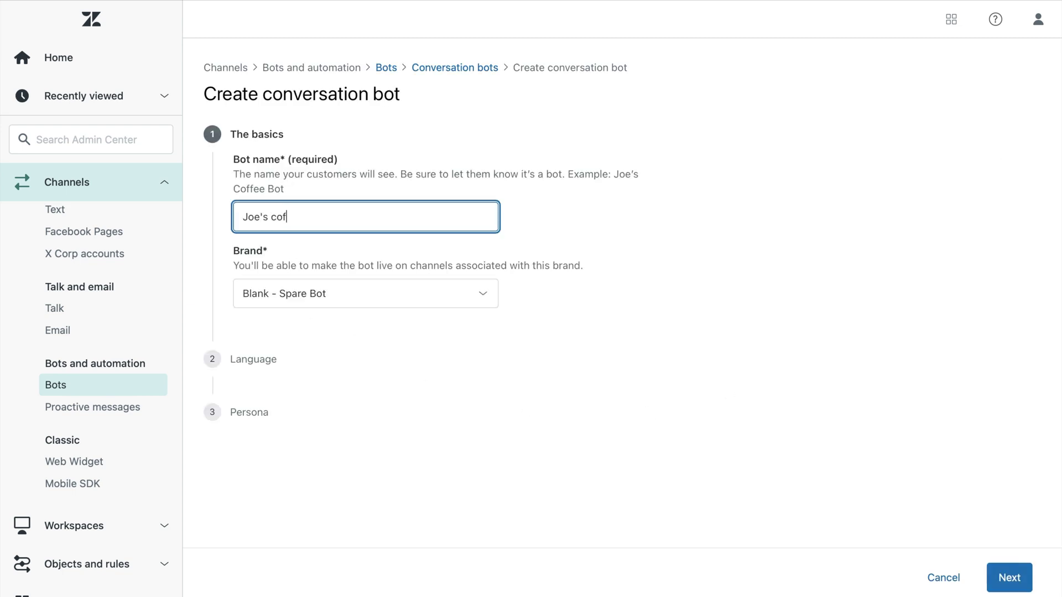
click(396, 297)
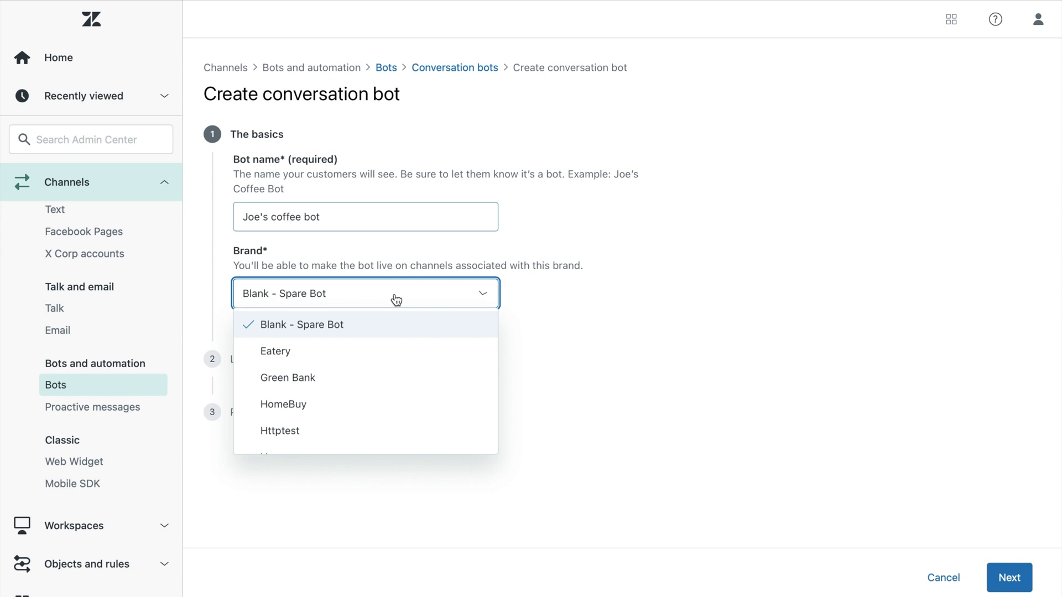
click(382, 362)
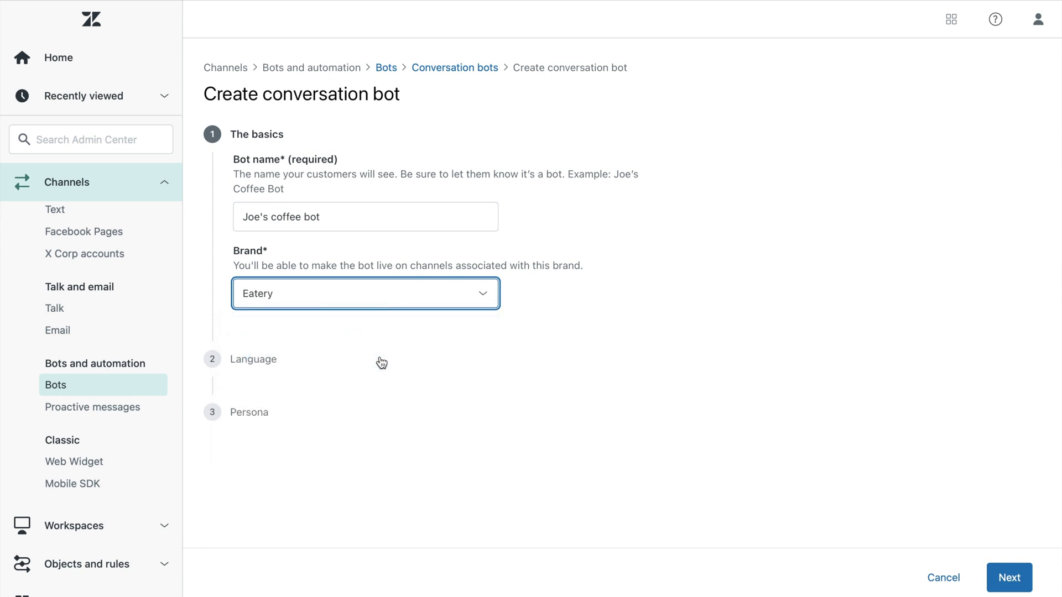
Keep English as the bot language
click(1004, 576)
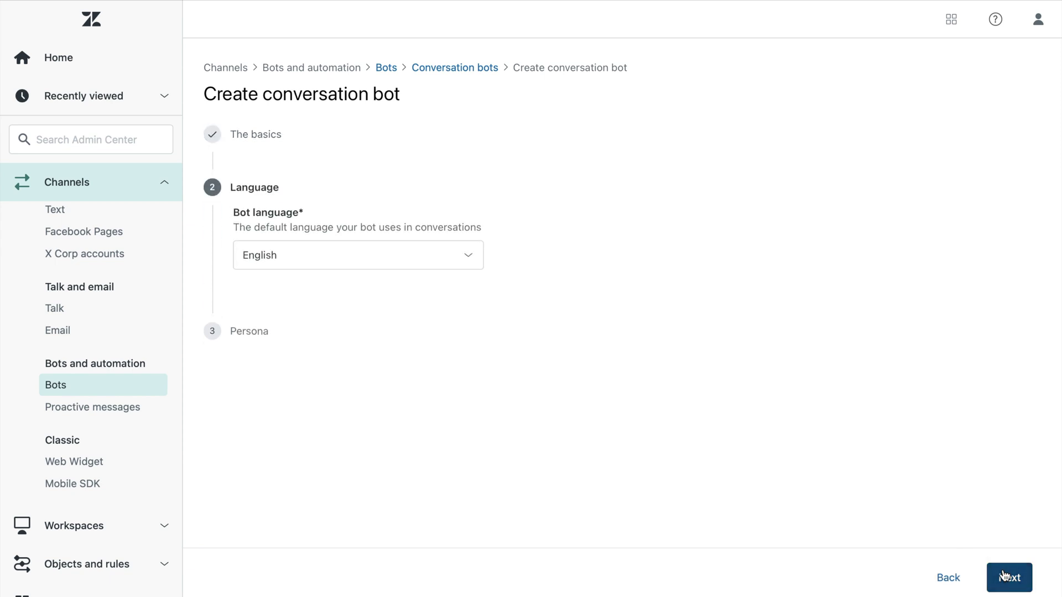
click(439, 255)
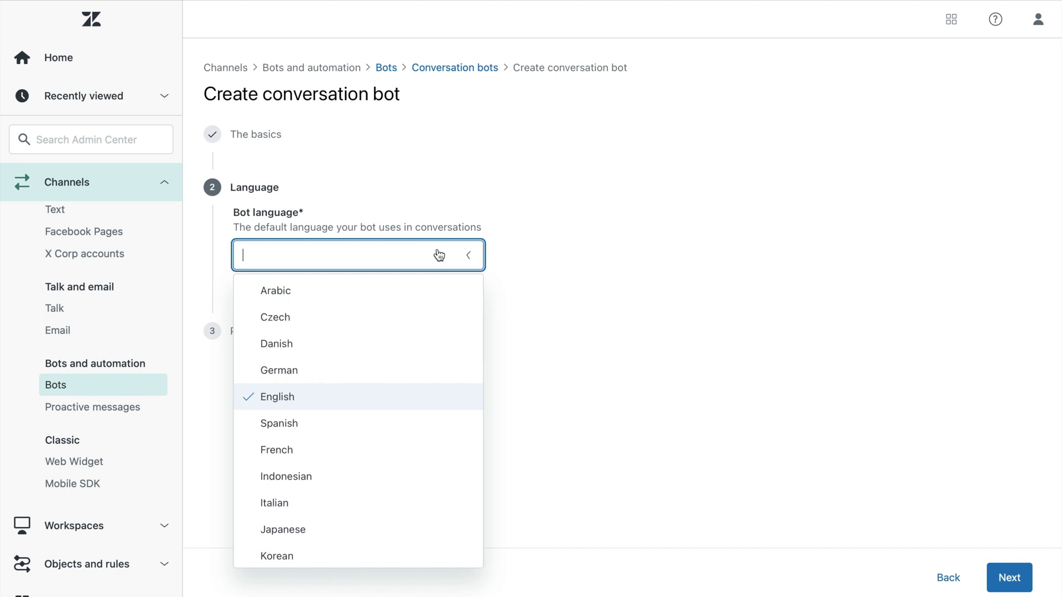
click(365, 394)
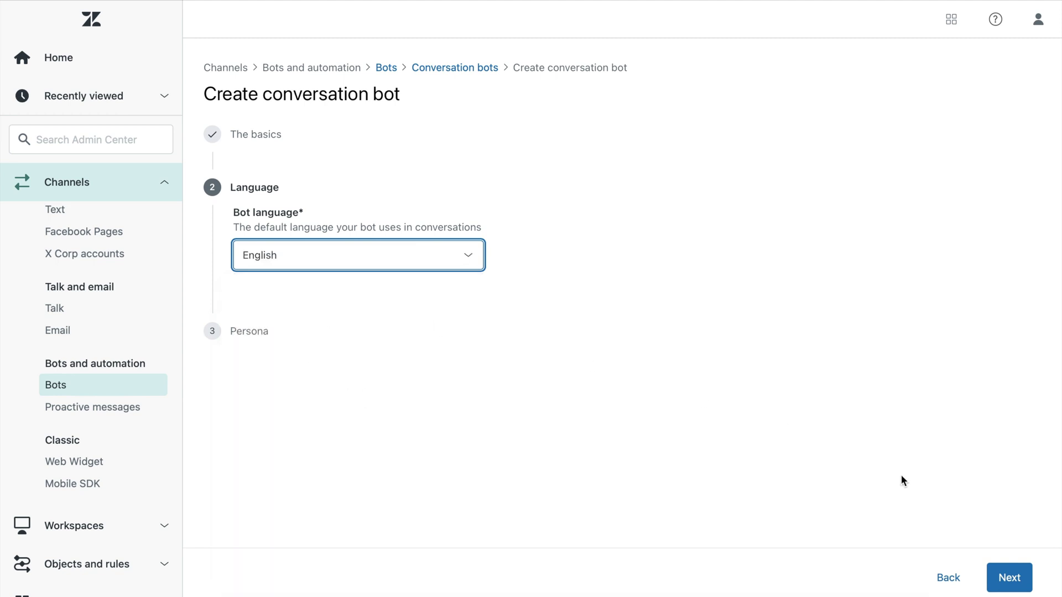
Turn on a bot persona and choose the Friendly persona
click(1029, 586)
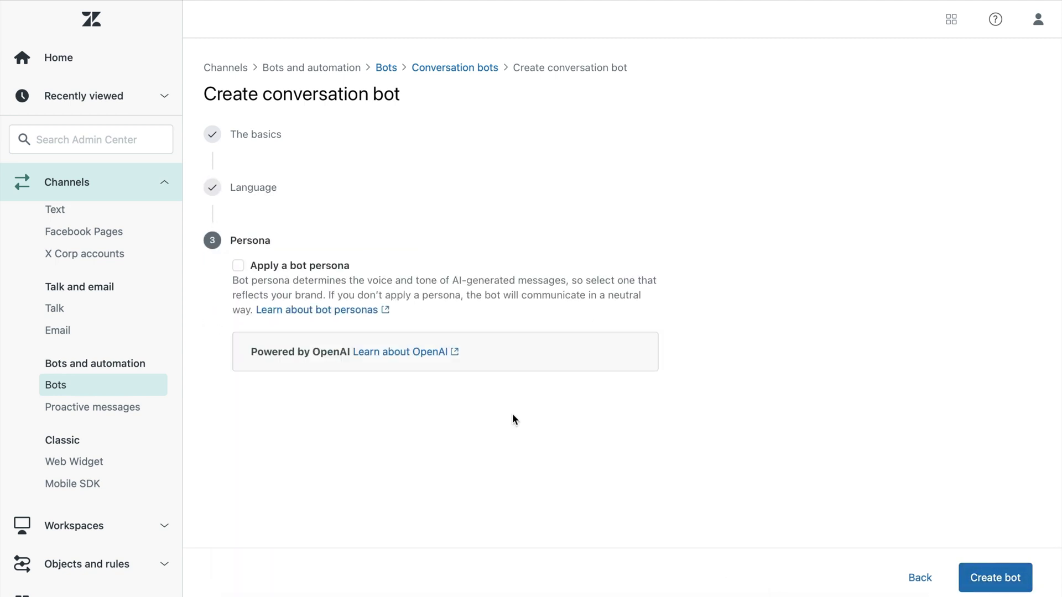
click(241, 269)
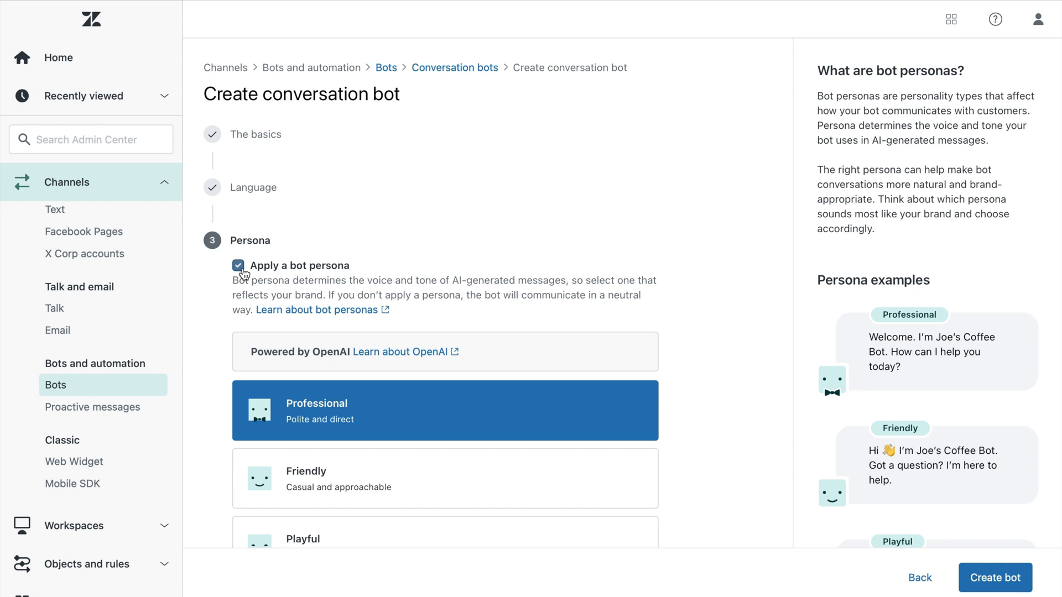
scroll(605, 263, down, 3)
scroll(605, 265, down, 2)
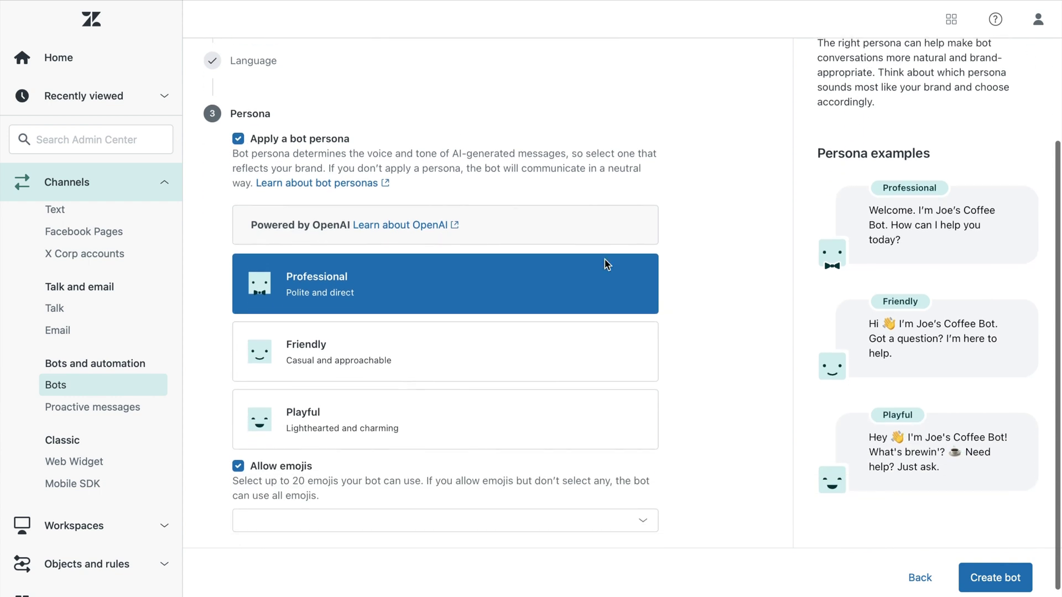
click(498, 360)
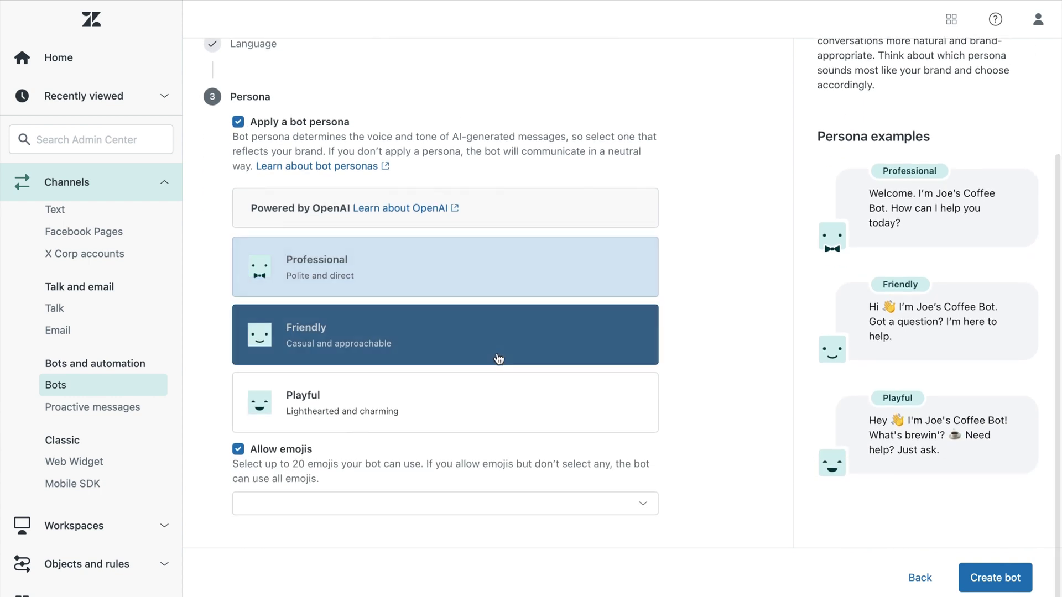
scroll(656, 480, down, 1)
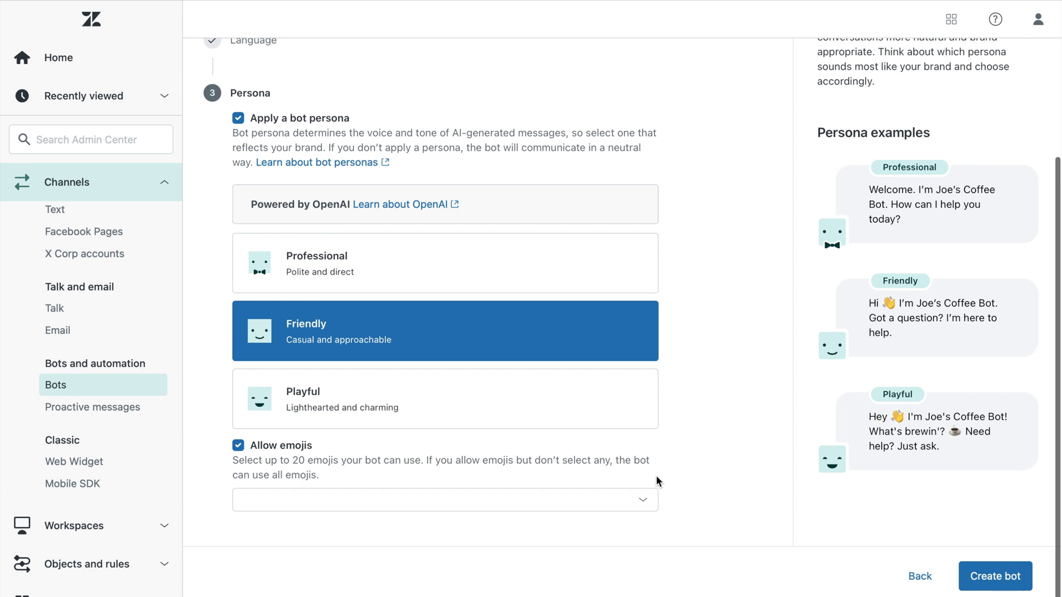
Allow only the grinning face and coffee cup emojis for the bot persona
click(646, 501)
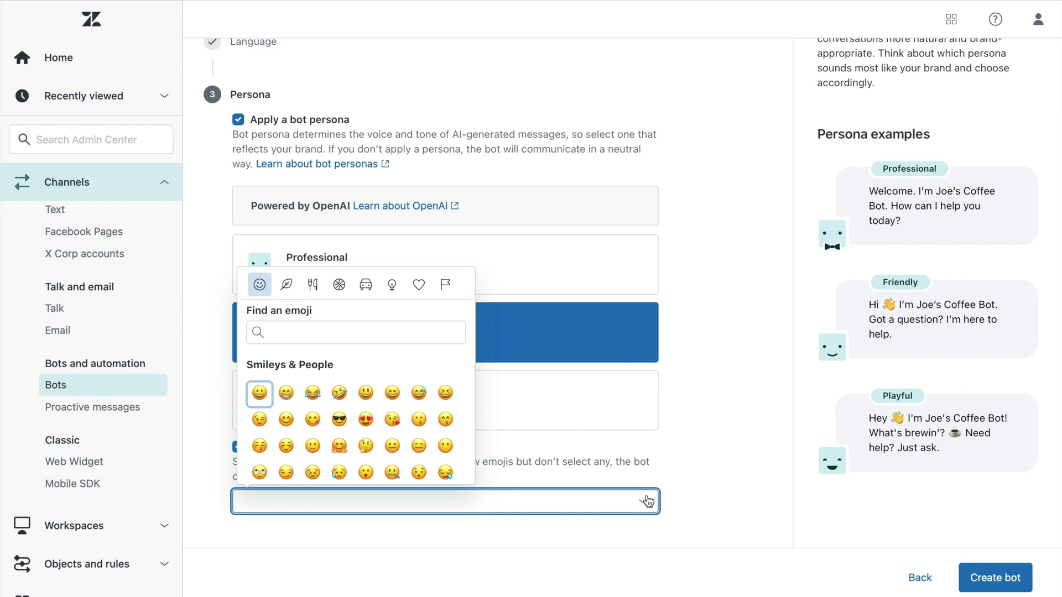
click(260, 394)
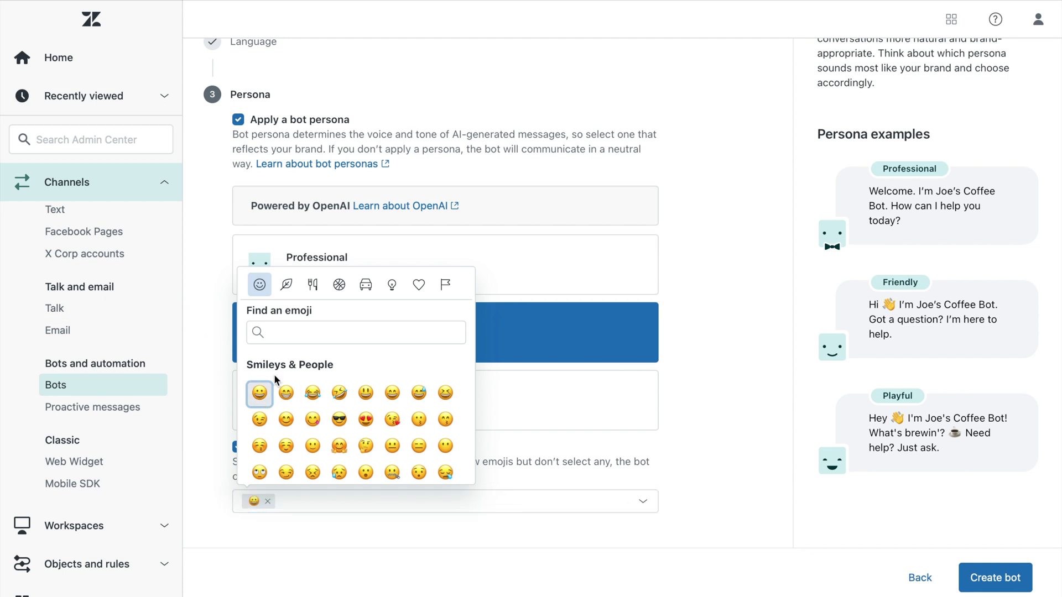
click(301, 338)
text(coff)
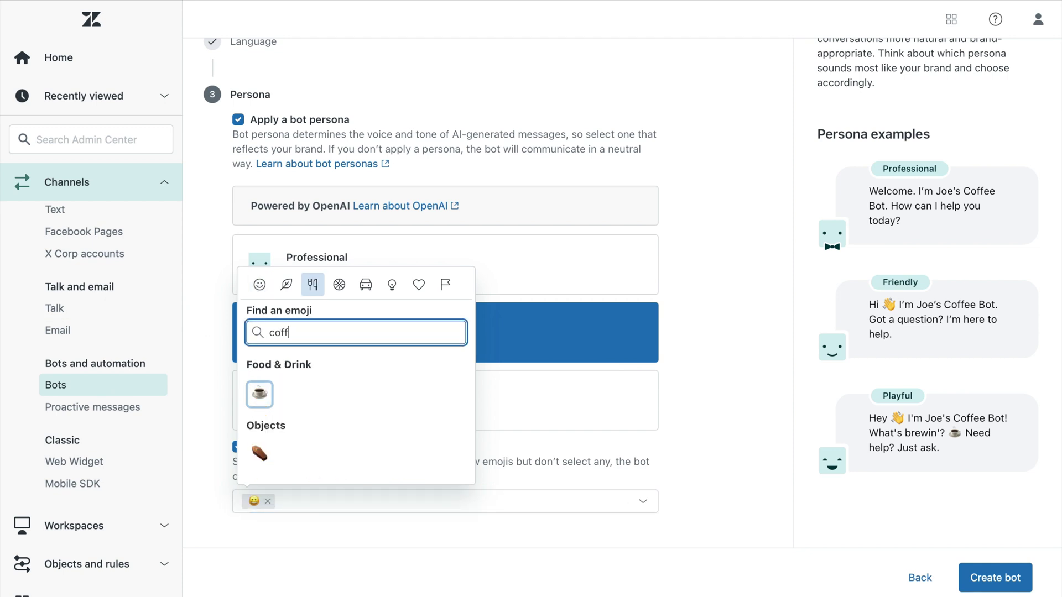
text(ee)
click(259, 394)
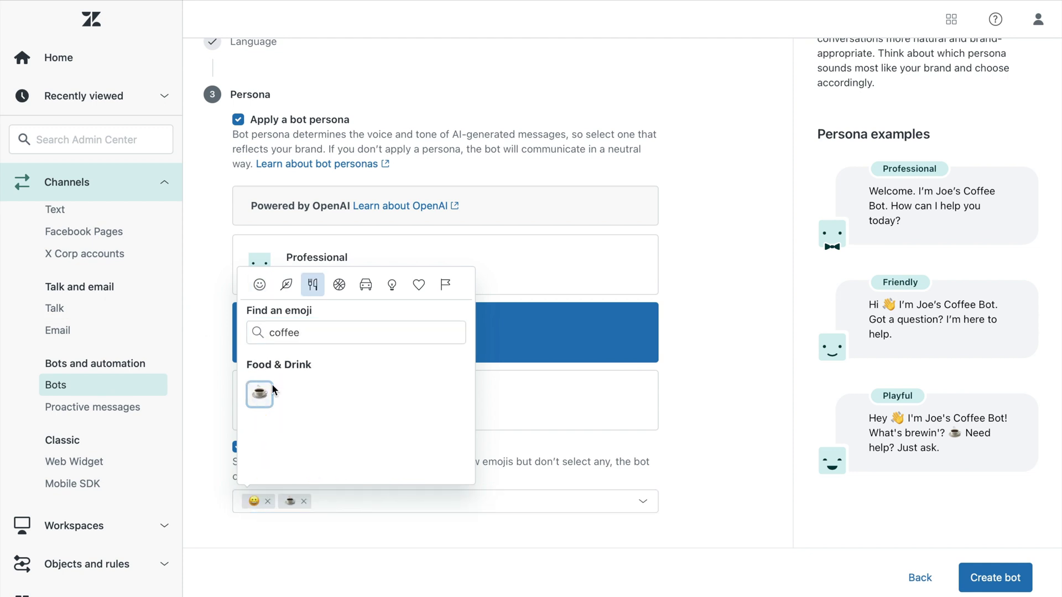
click(712, 495)
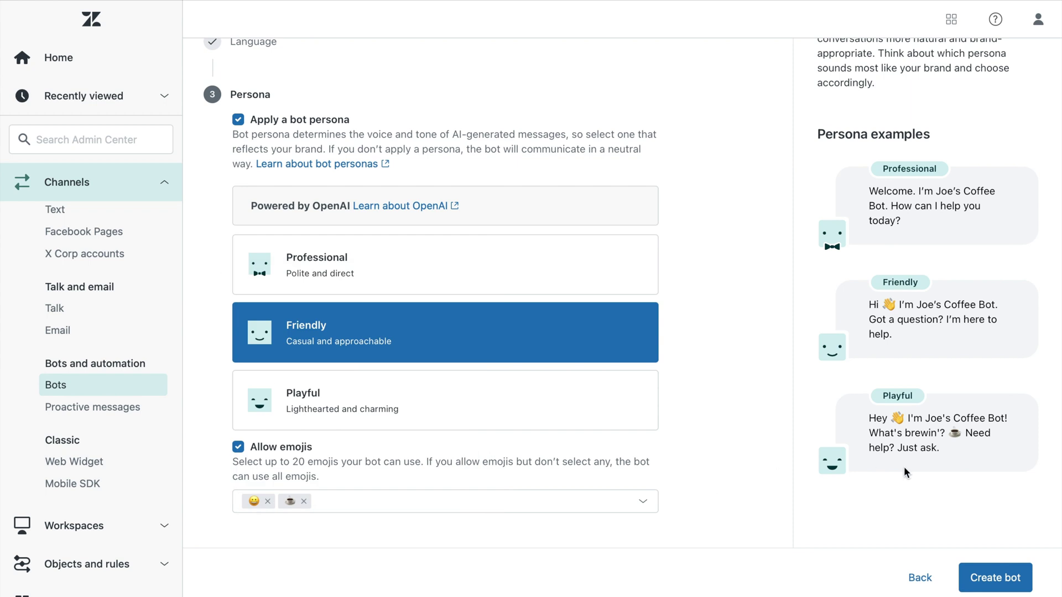
Create the bot and expand its reply for questions it can't understand
click(997, 578)
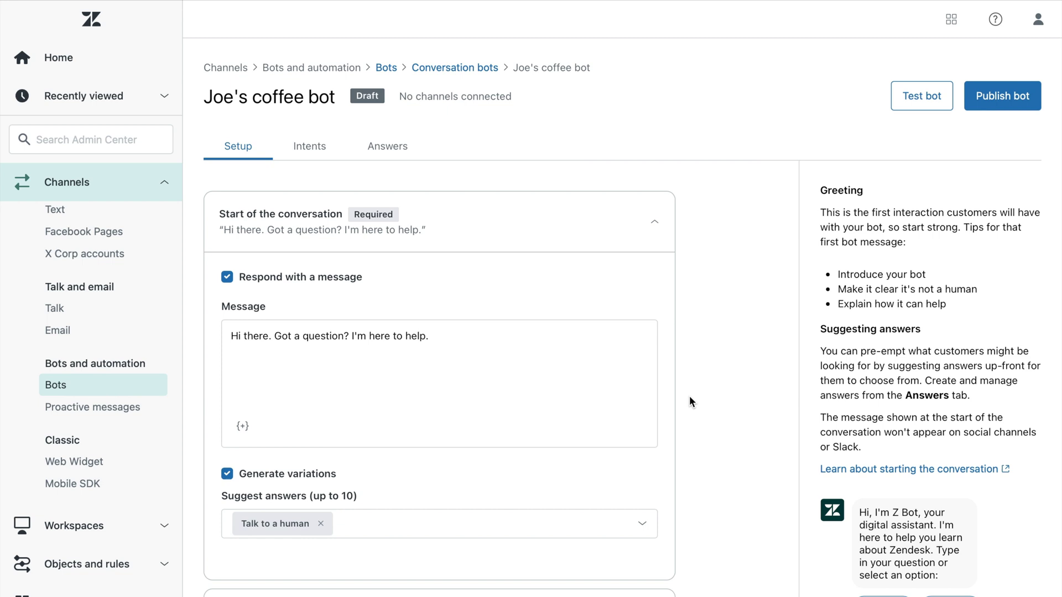
scroll(688, 376, down, 3)
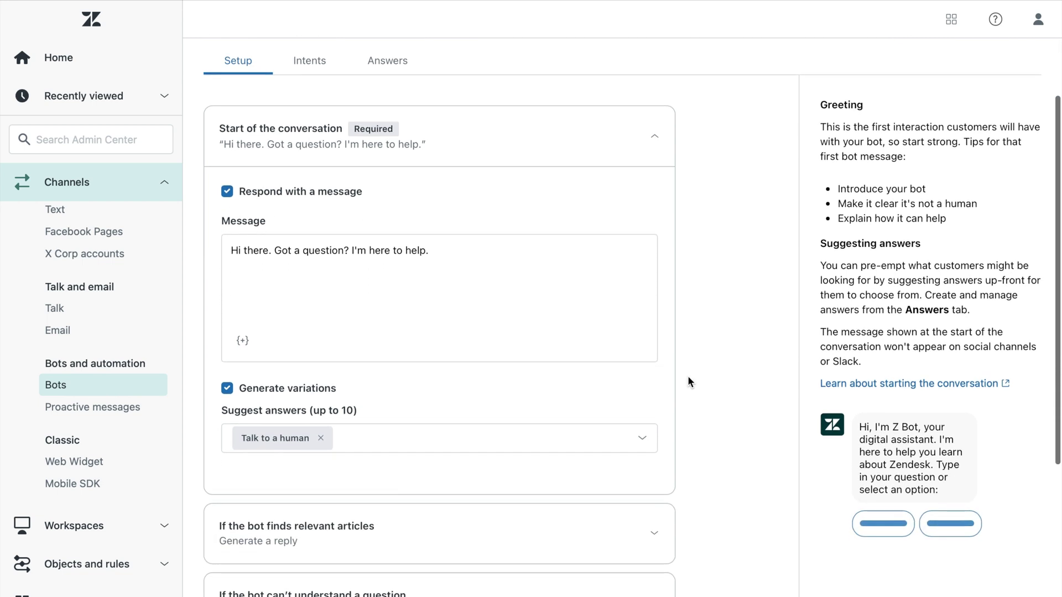
scroll(688, 376, down, 4)
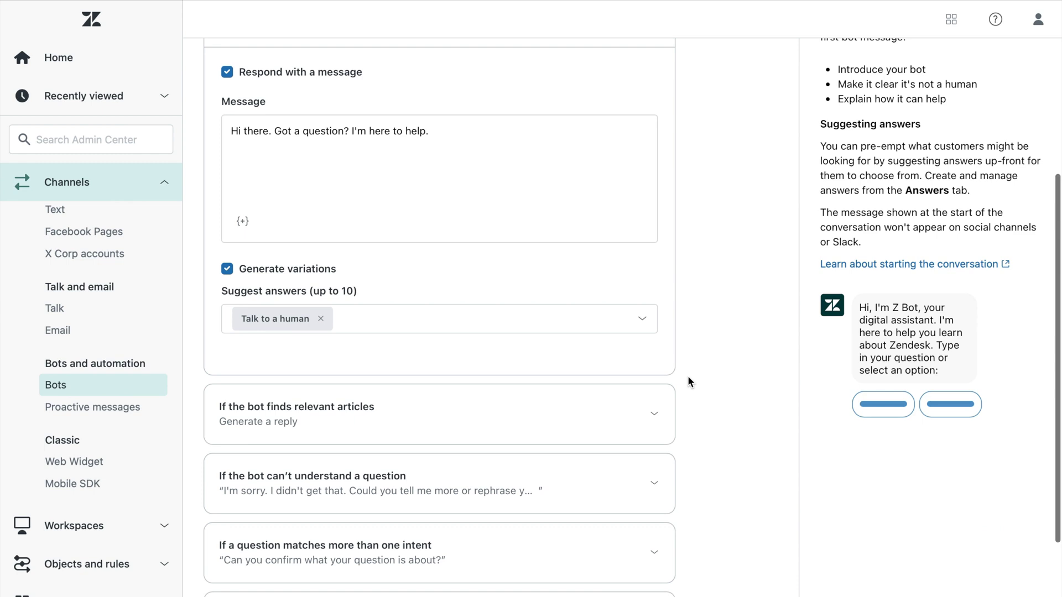
scroll(688, 376, down, 1)
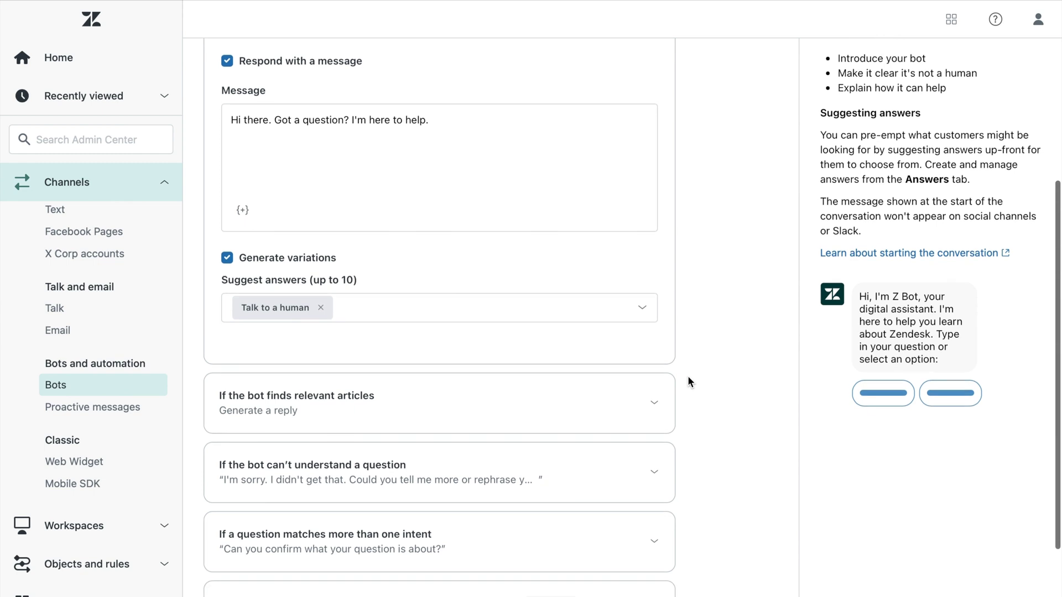
click(665, 477)
Expand the relevant-articles settings, leaving Generate a reply selected
scroll(693, 314, up, 3)
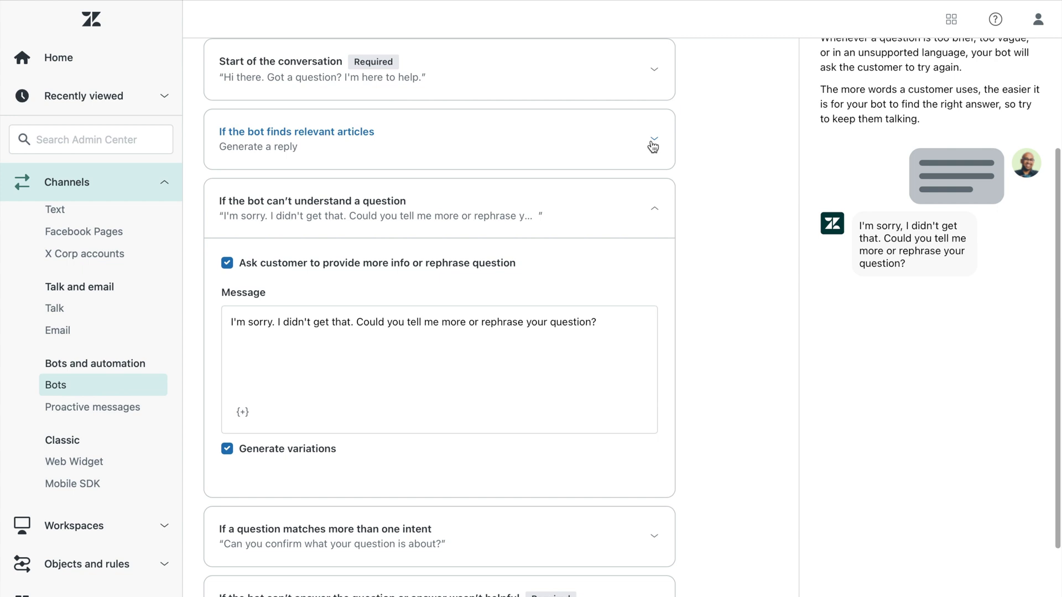
scroll(699, 172, down, 2)
scroll(698, 172, up, 2)
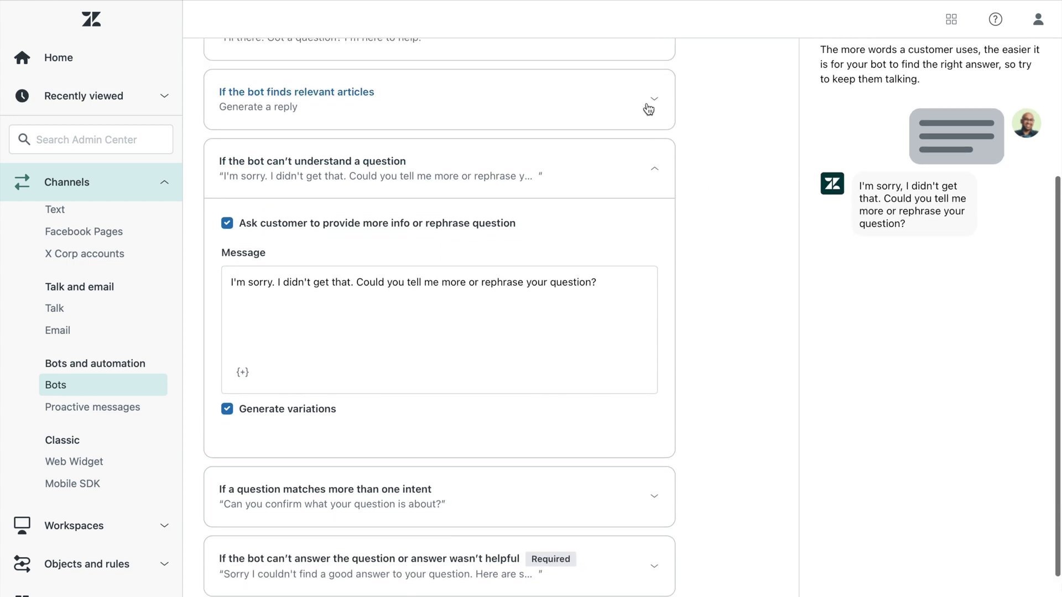
click(648, 109)
scroll(703, 299, down, 4)
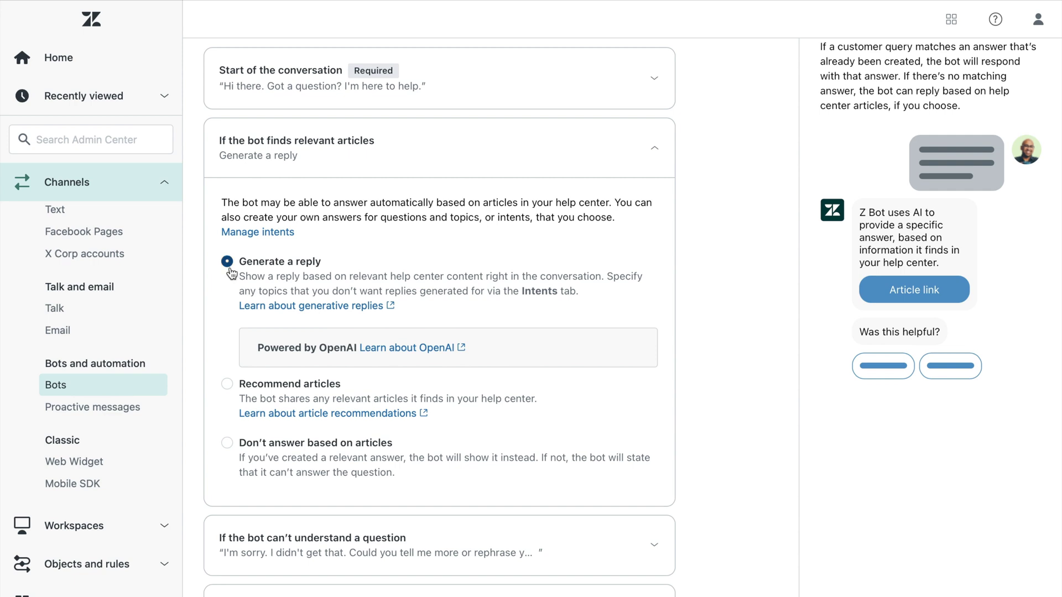
Open the Answers tab of Joe's coffee bot, showing only Talk to a human
scroll(719, 162, up, 3)
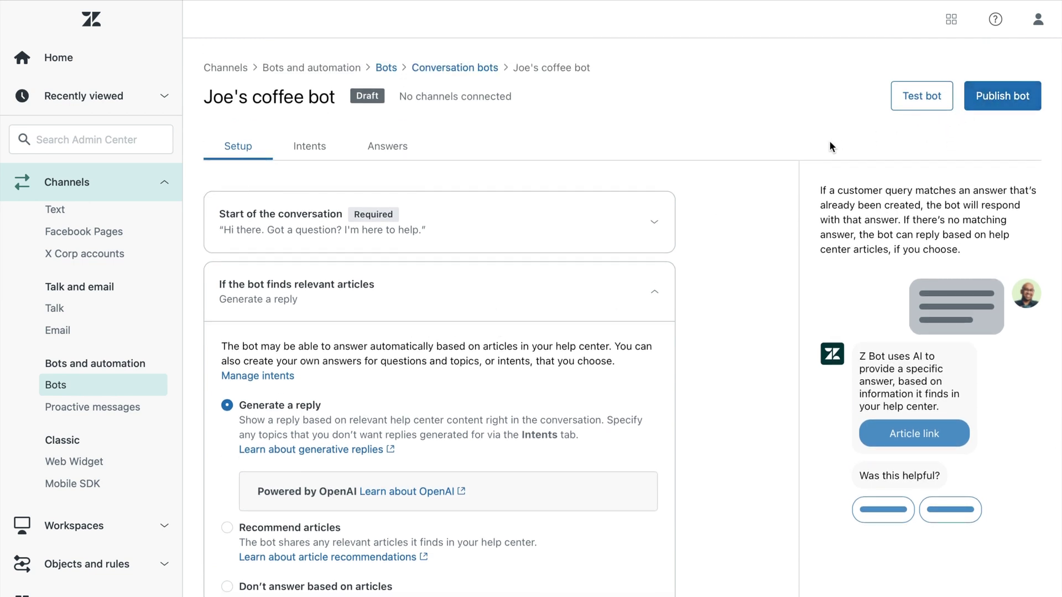
click(378, 152)
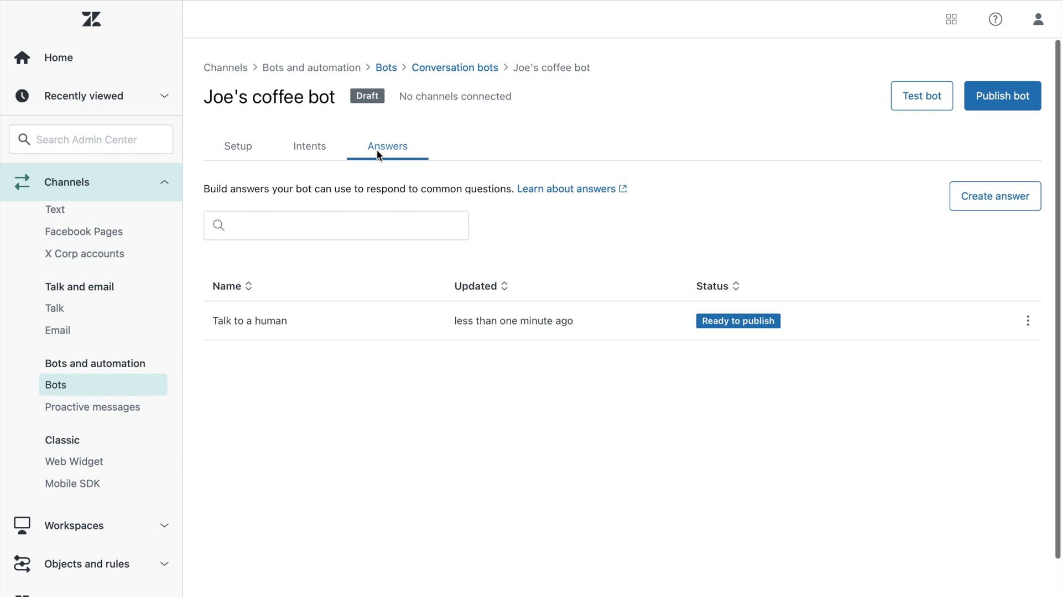
Create a new answer and pick the Reset password template
click(979, 199)
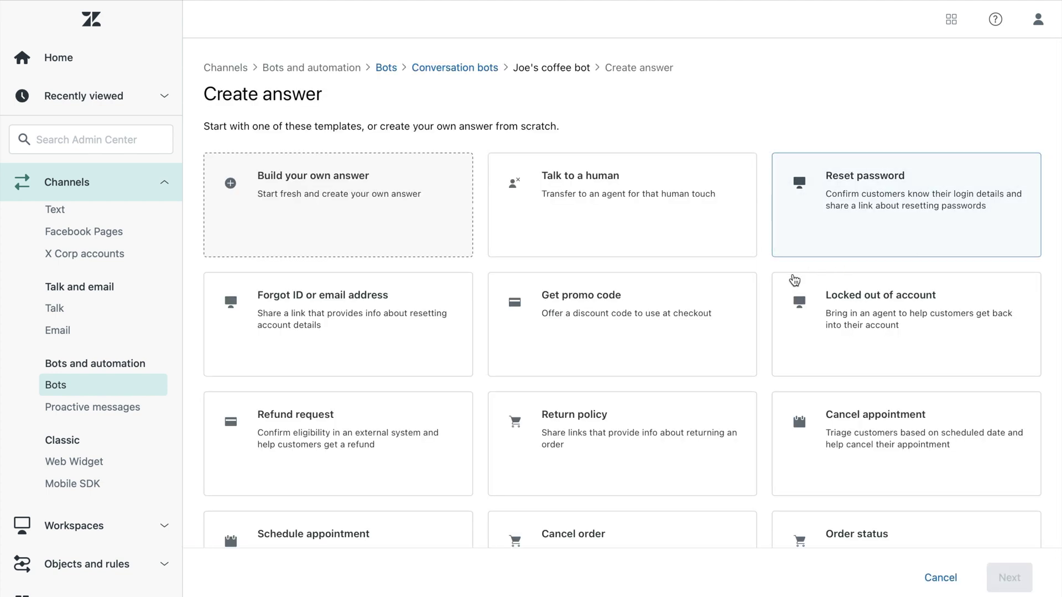
scroll(759, 307, down, 2)
scroll(759, 308, down, 1)
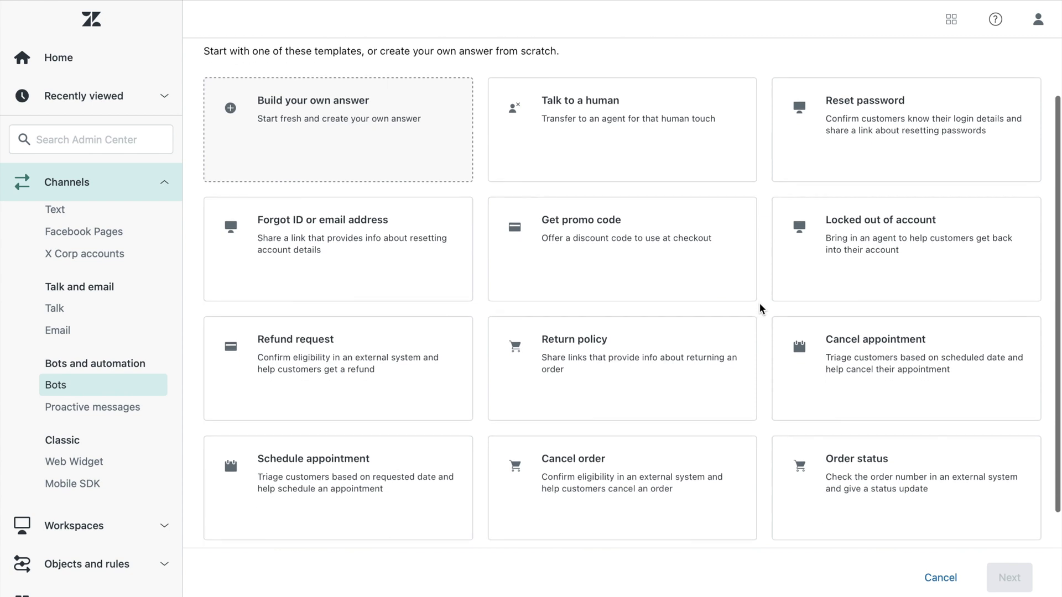
scroll(759, 307, down, 1)
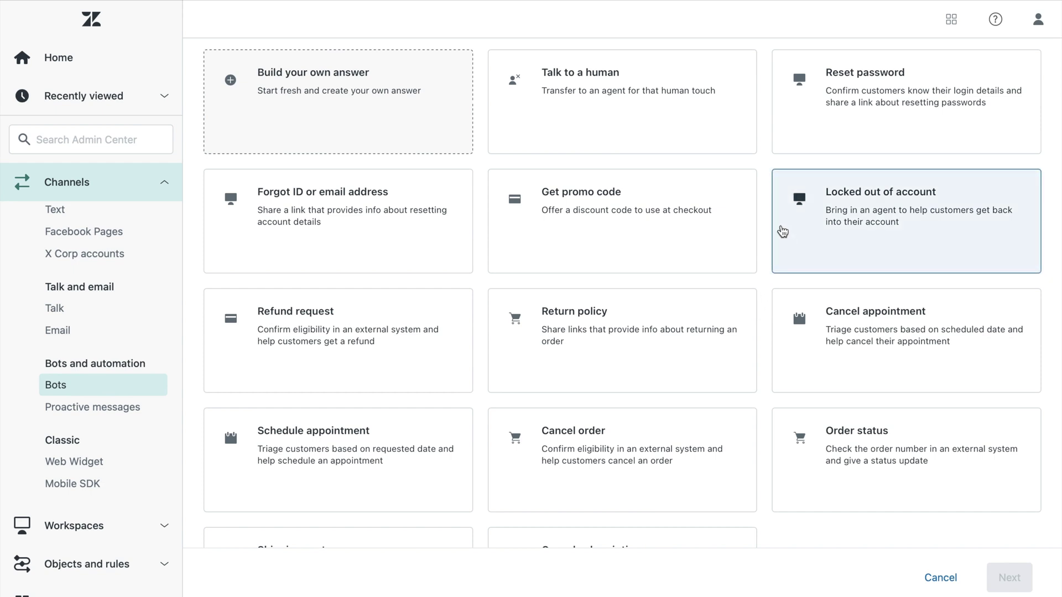
click(816, 133)
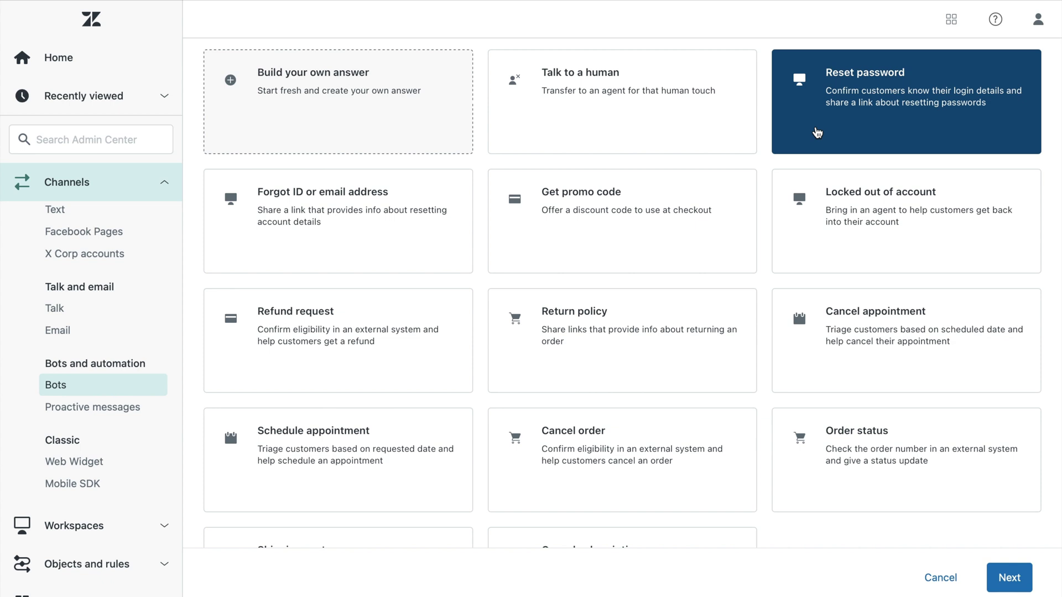
Build the Reset password answer, training it with custom phrases like 'Forgot my password'
click(1008, 577)
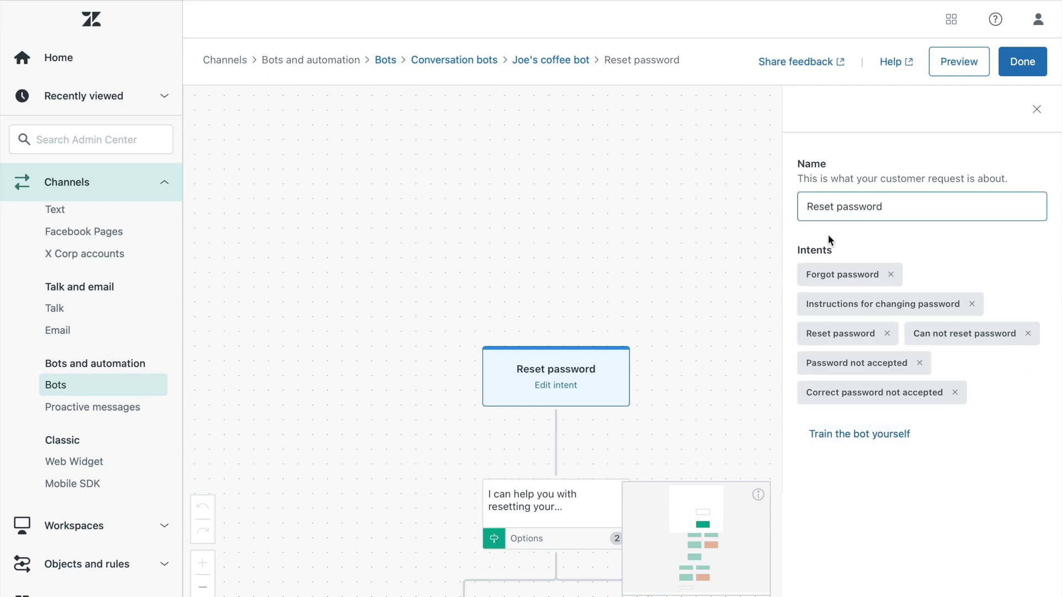
scroll(668, 414, down, 5)
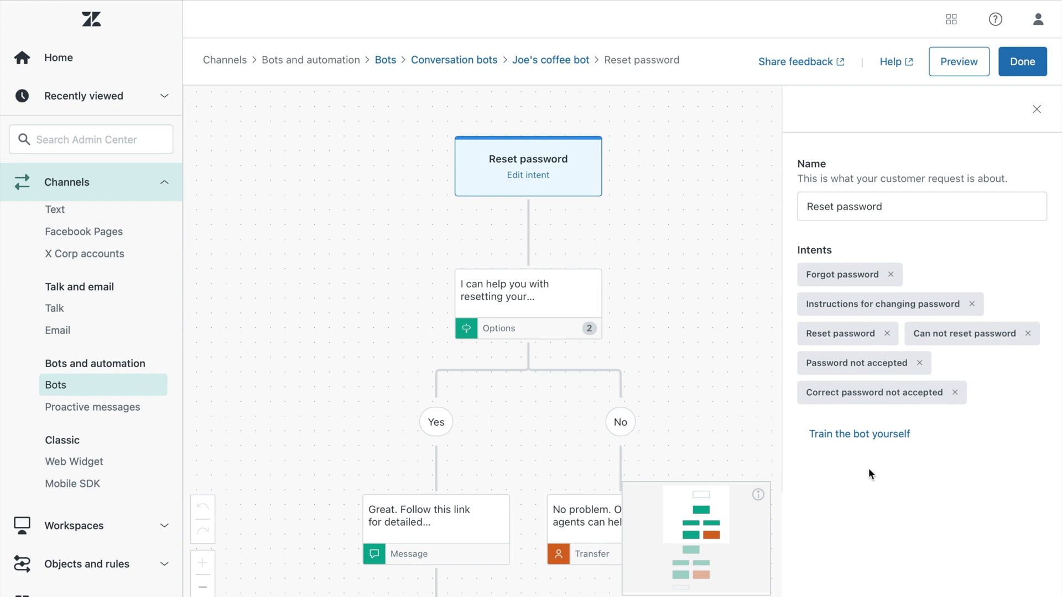
click(888, 444)
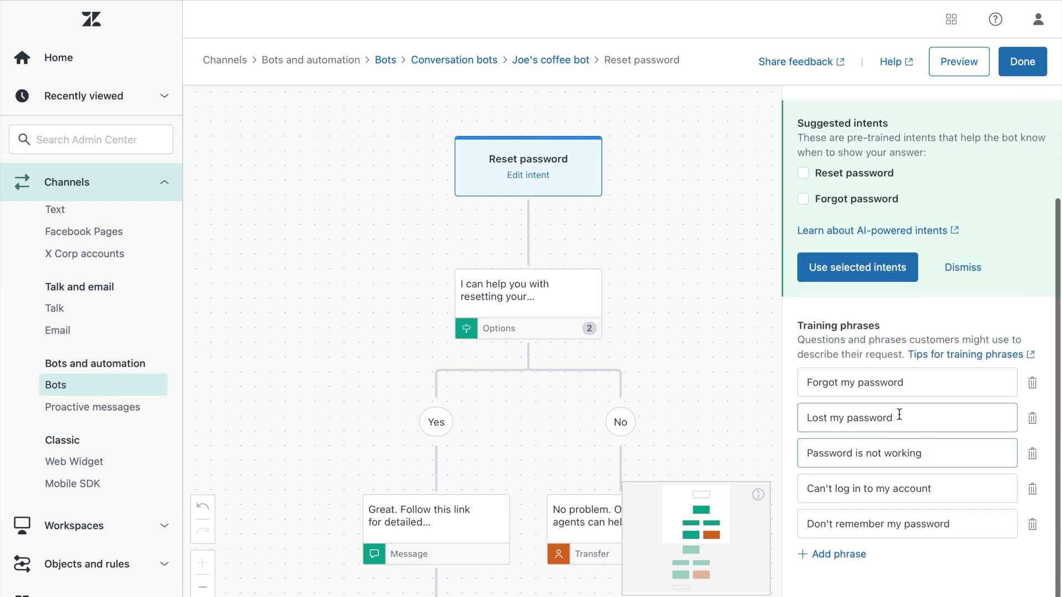
click(858, 382)
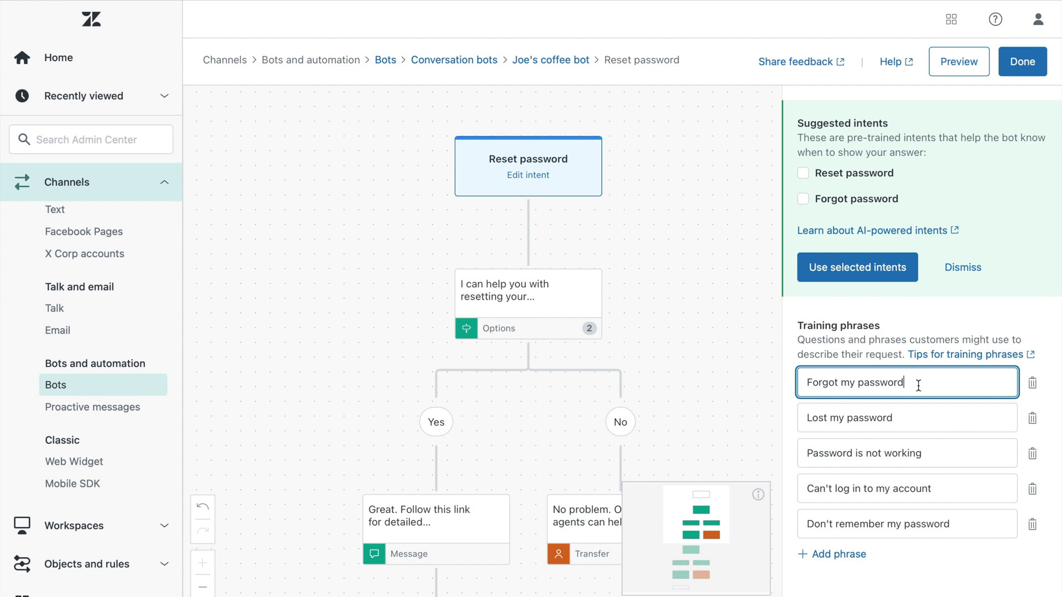
Save the Reset password answer and review the bot's Intents list
click(1023, 62)
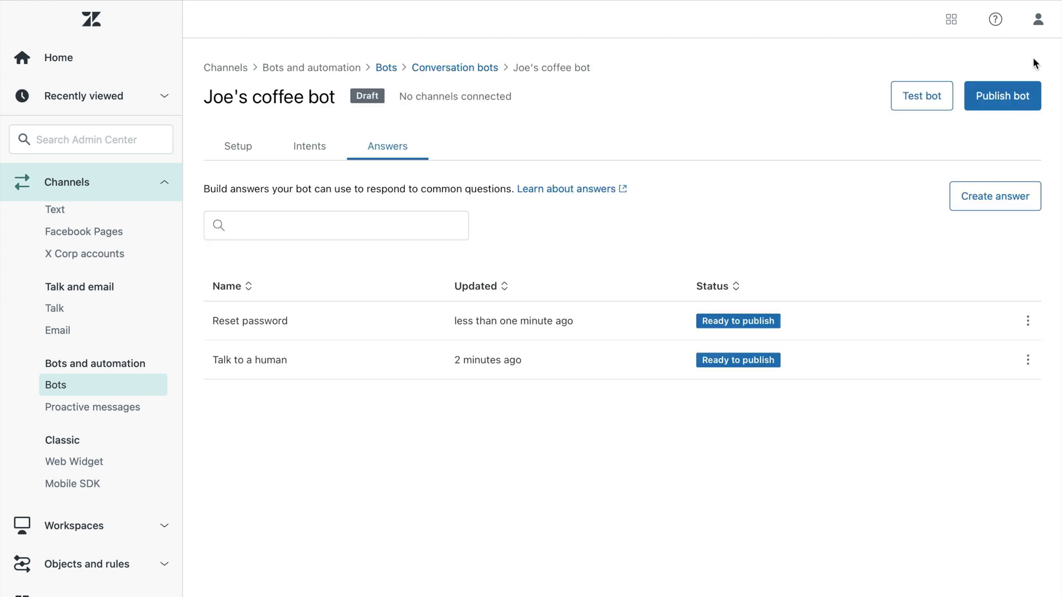
click(302, 153)
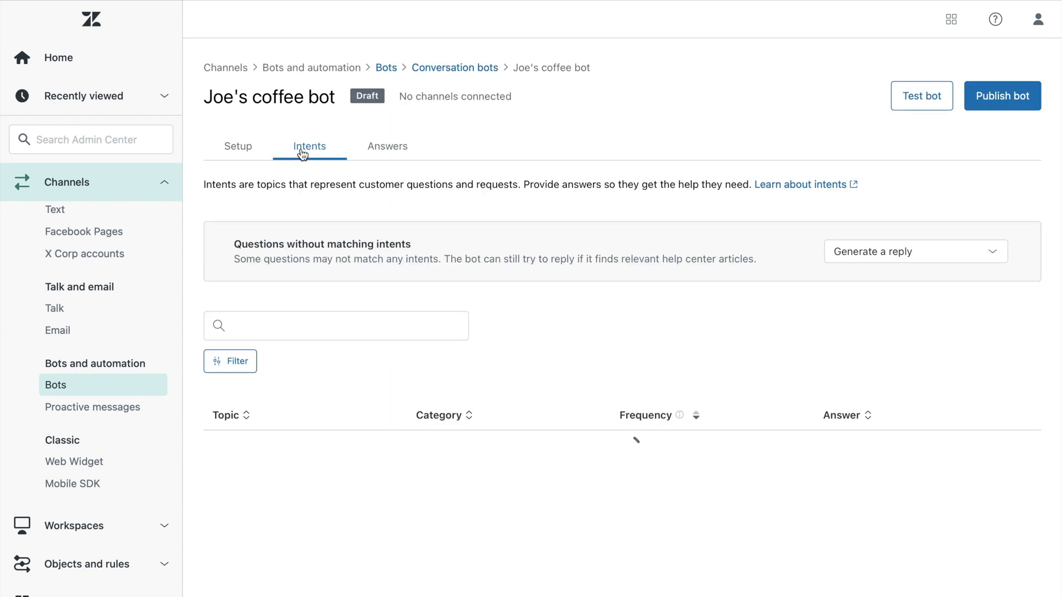
scroll(618, 319, down, 3)
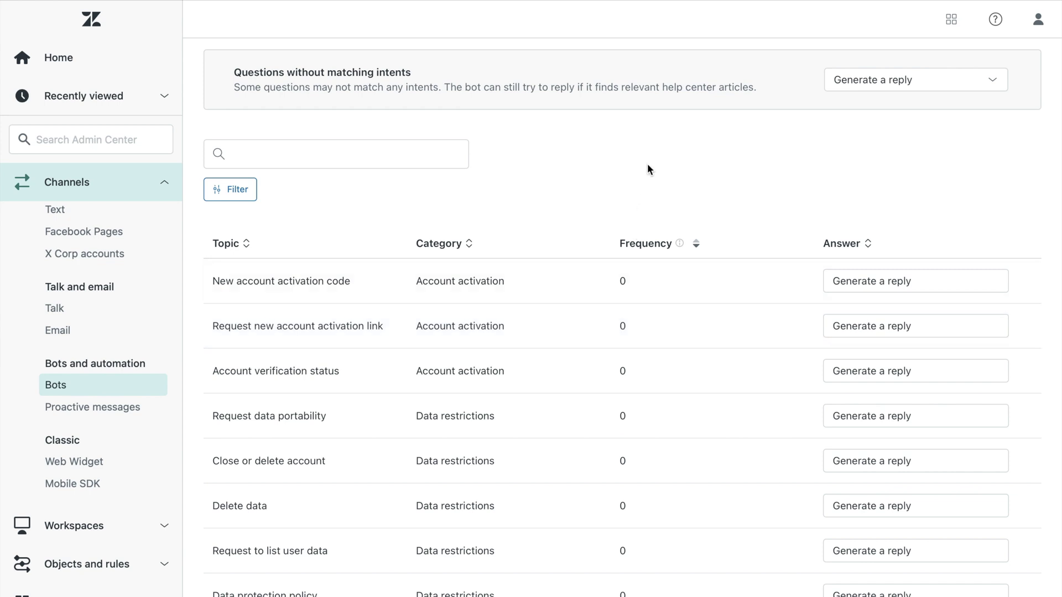
scroll(648, 159, down, 1)
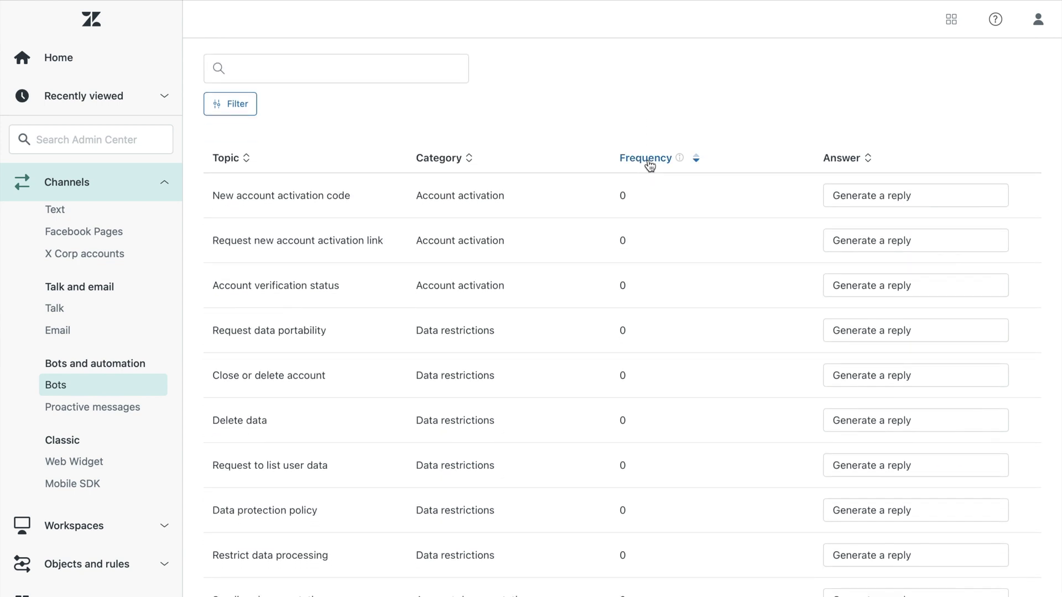
scroll(648, 162, down, 2)
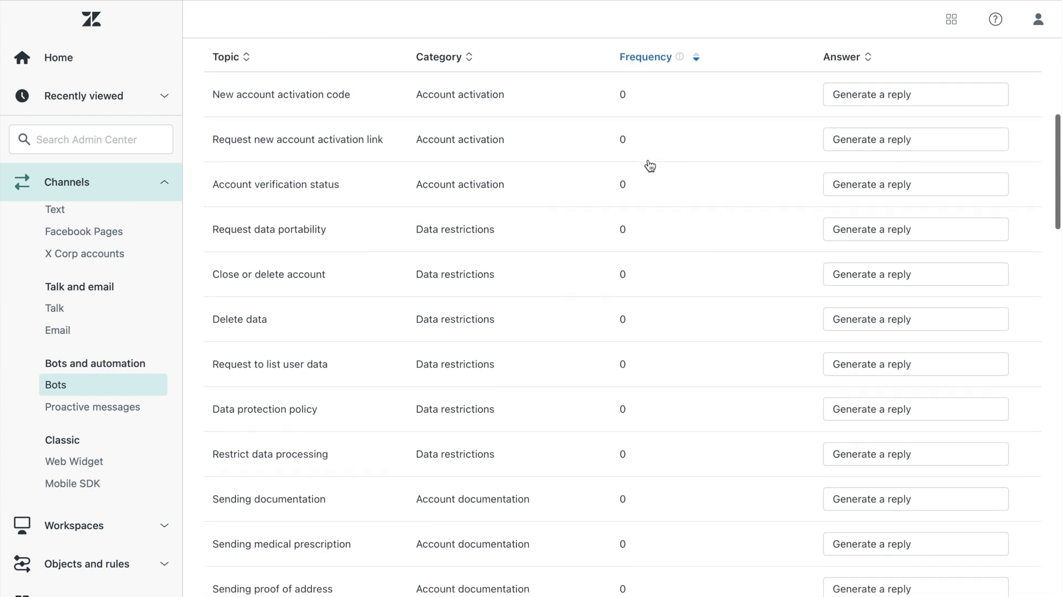
scroll(648, 163, down, 1)
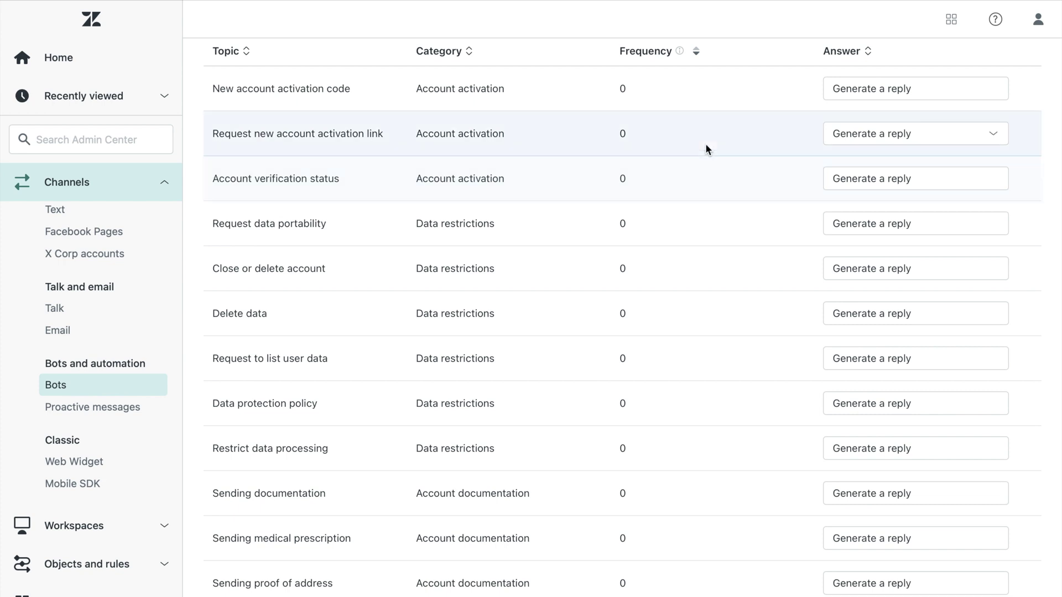
Keep Generate a reply for New account activation code and Close or delete account
click(844, 90)
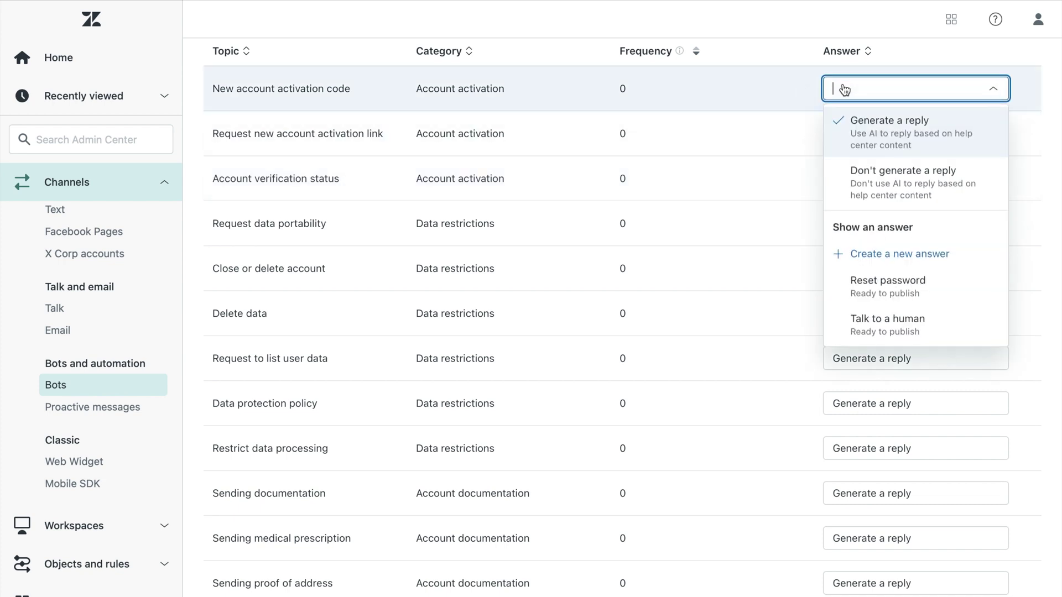
scroll(935, 237, down, 1)
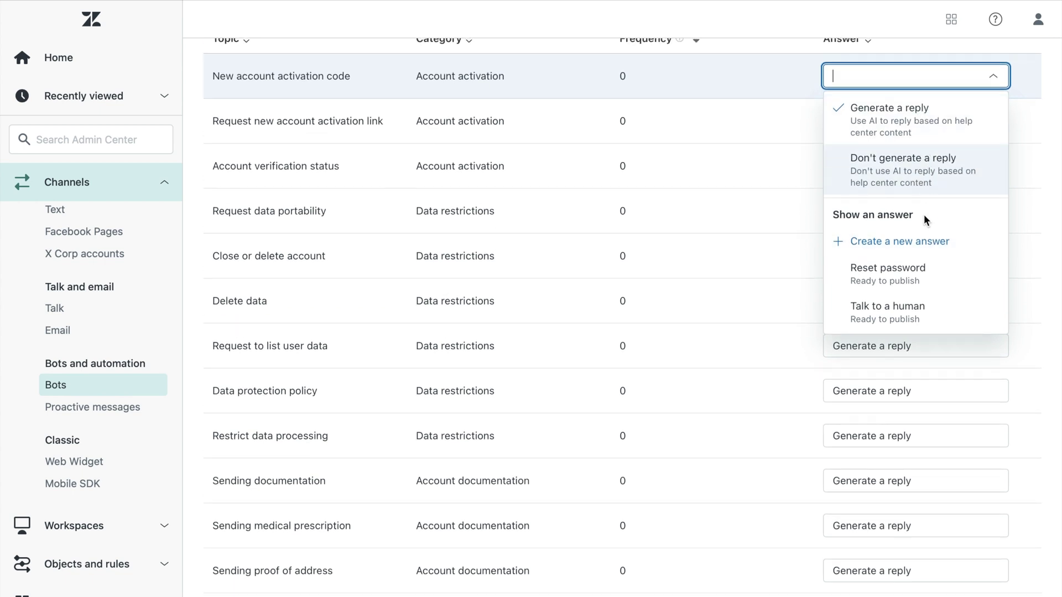
click(940, 119)
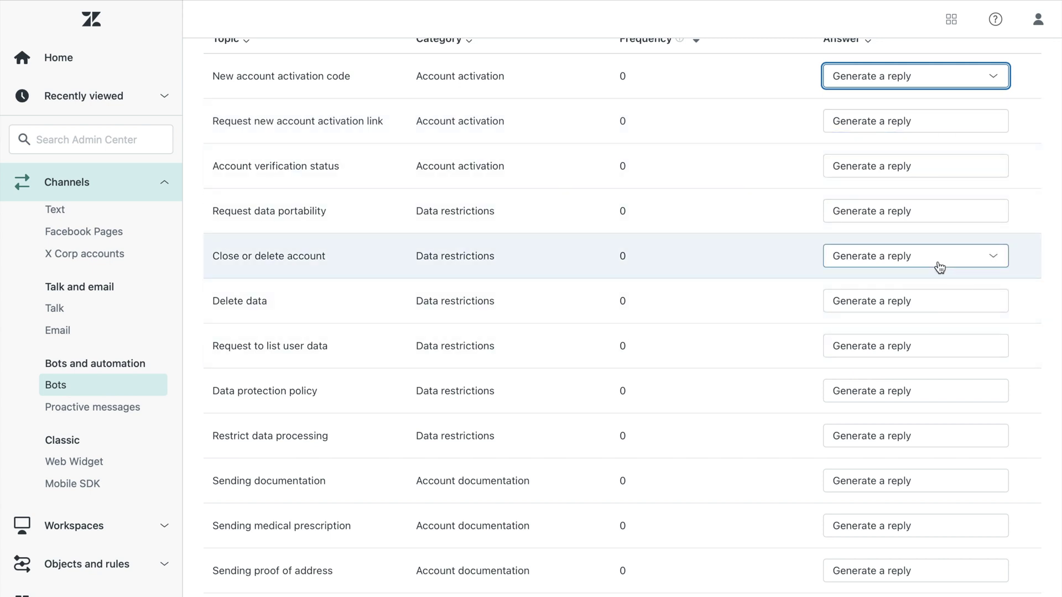
click(939, 267)
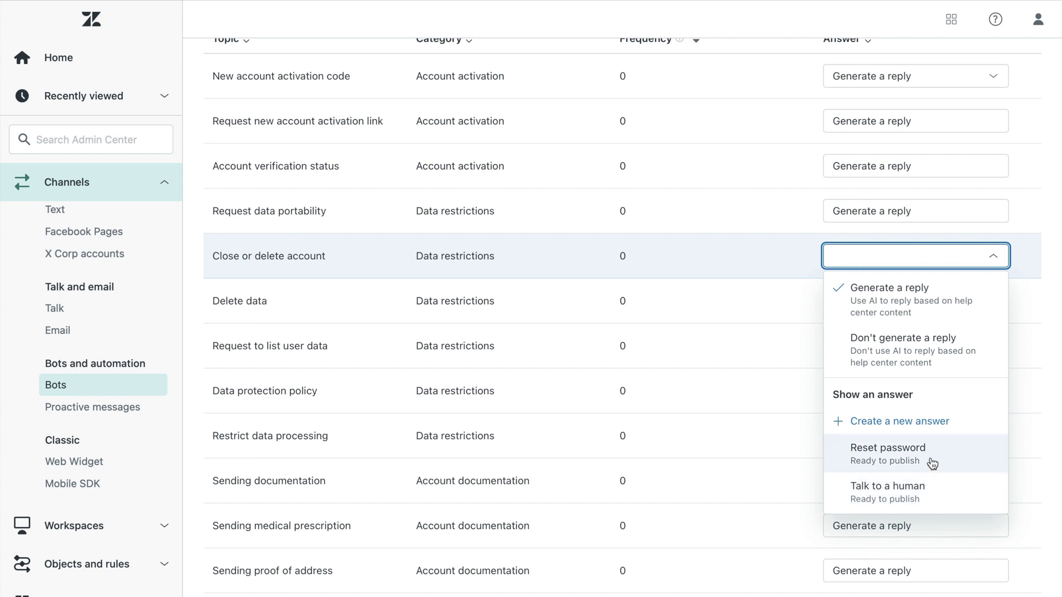
scroll(914, 124, up, 2)
scroll(919, 90, up, 3)
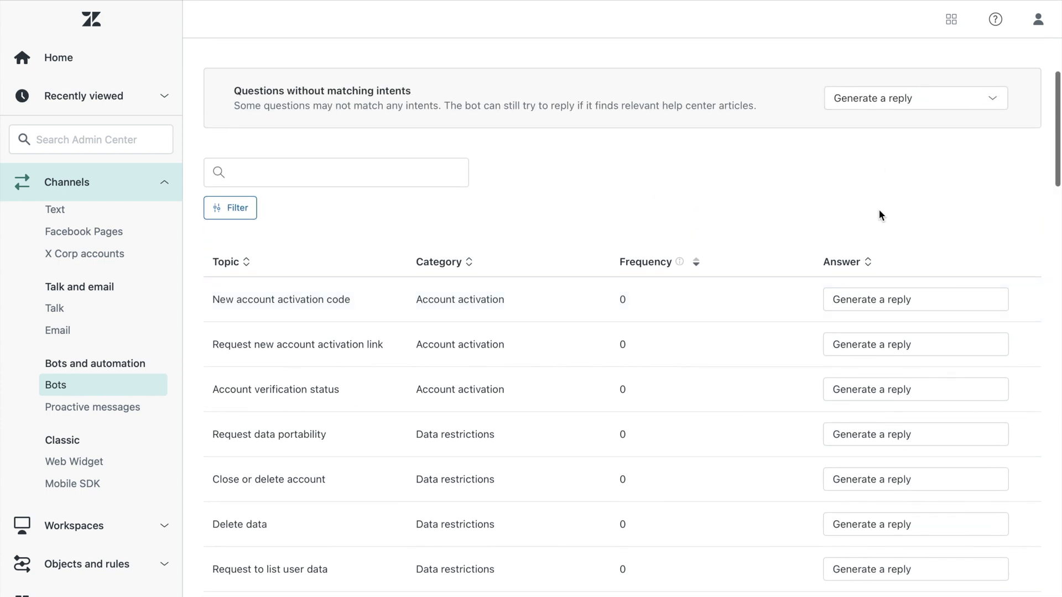
scroll(879, 215, up, 2)
Open the Autoreplies page from the Bots page
scroll(878, 213, up, 1)
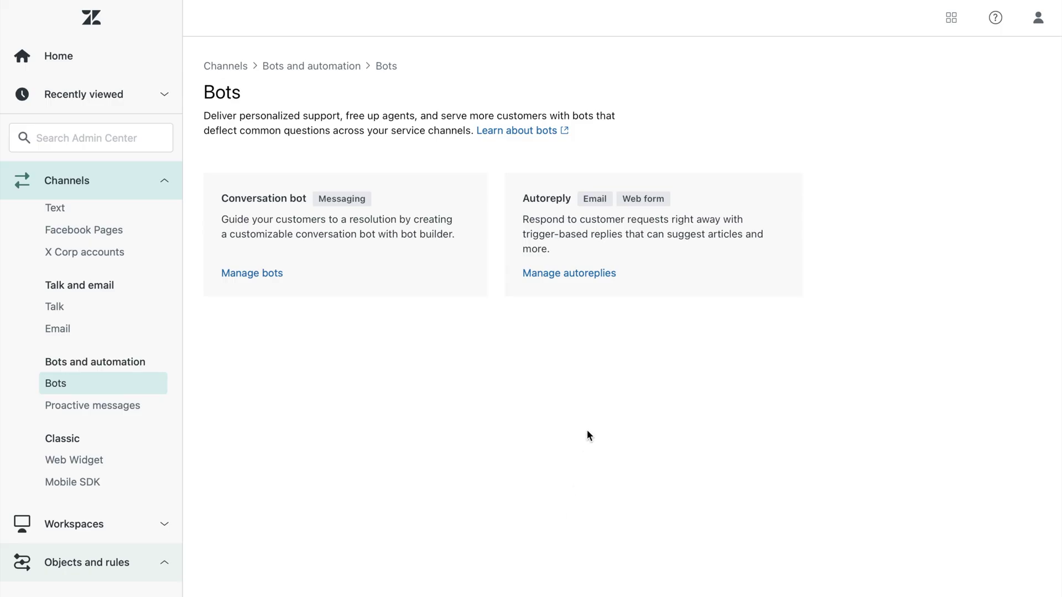
click(594, 276)
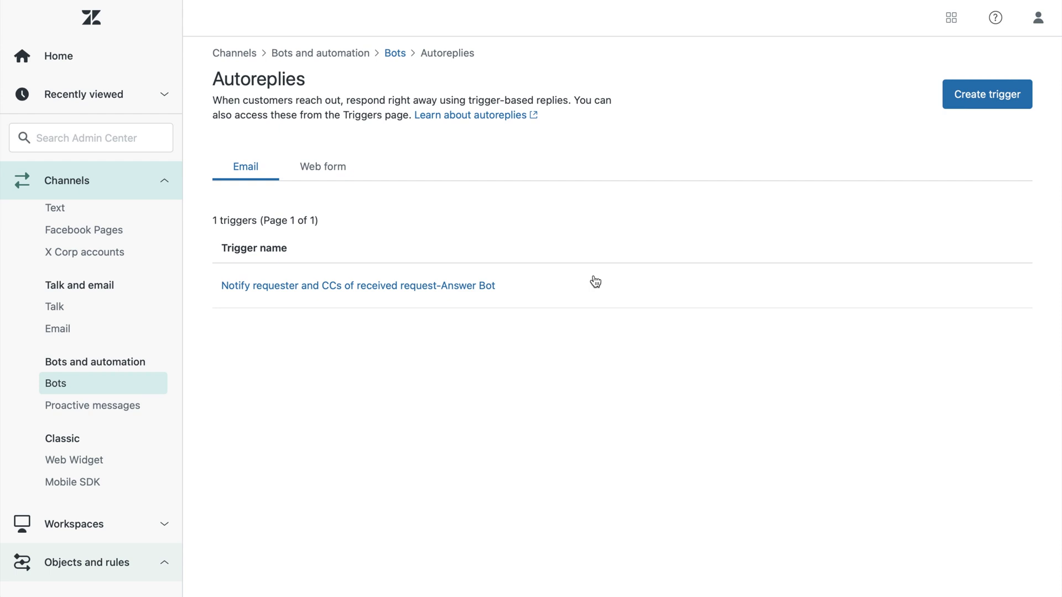
Start a new trigger named 'Order return' in the Triggers category
click(963, 98)
click(417, 144)
text(Order return)
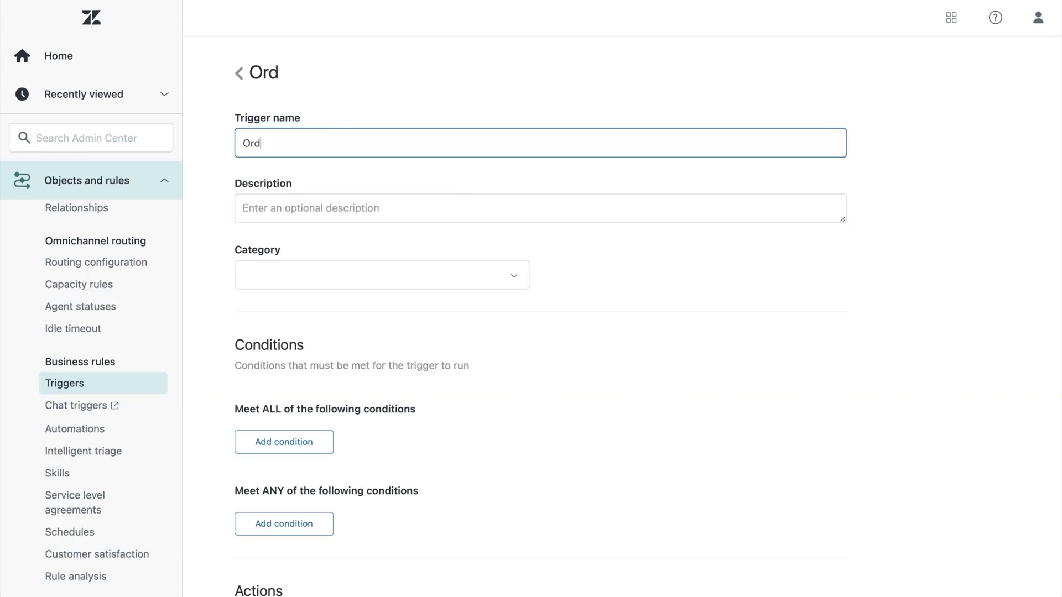
click(410, 274)
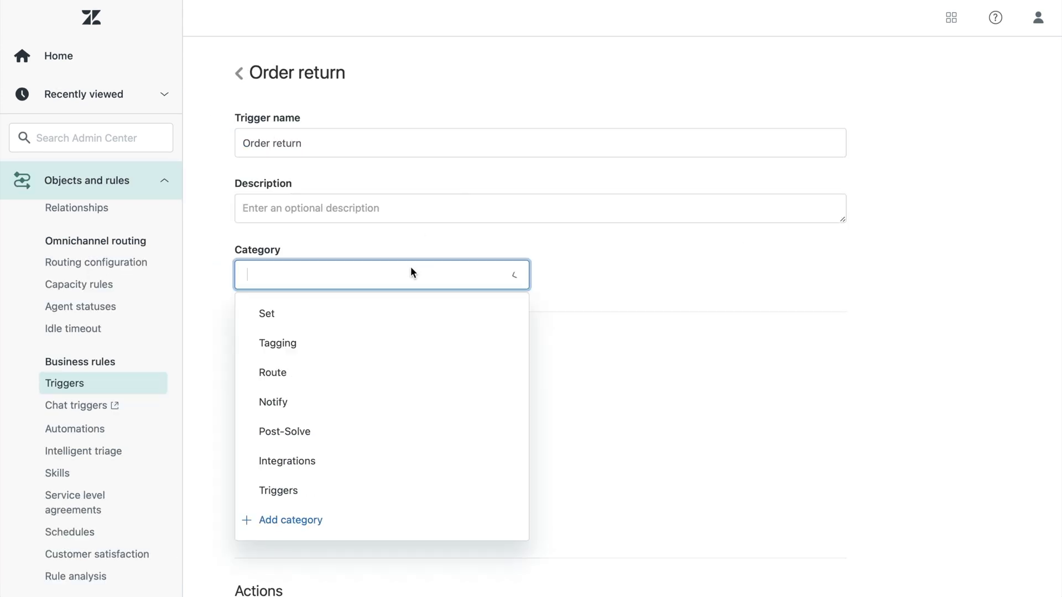
click(370, 488)
scroll(332, 443, down, 1)
Add a condition requiring the ticket language to be English
click(305, 405)
click(290, 410)
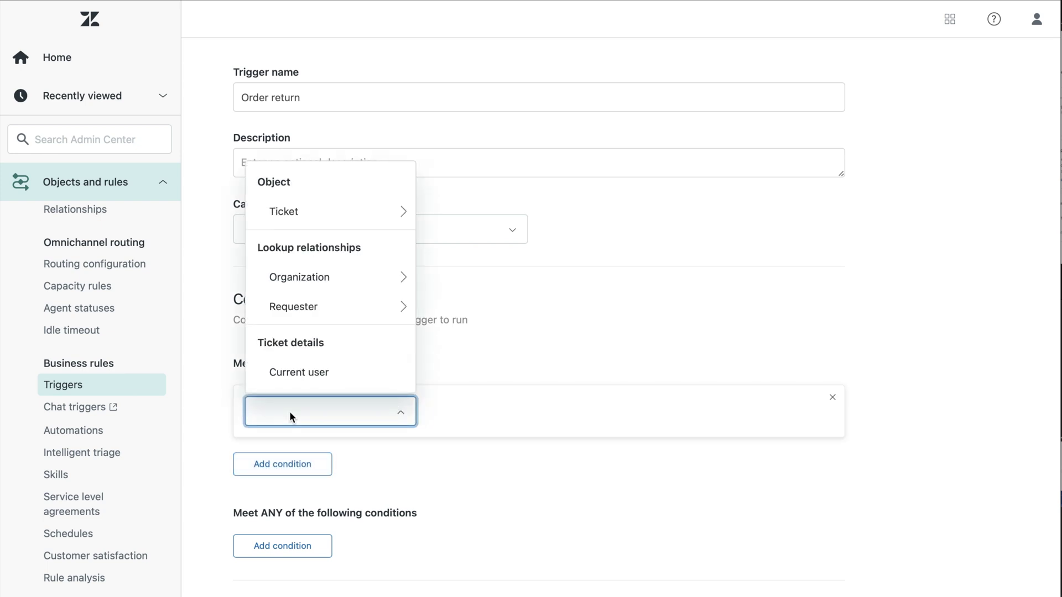
text(lan)
click(282, 460)
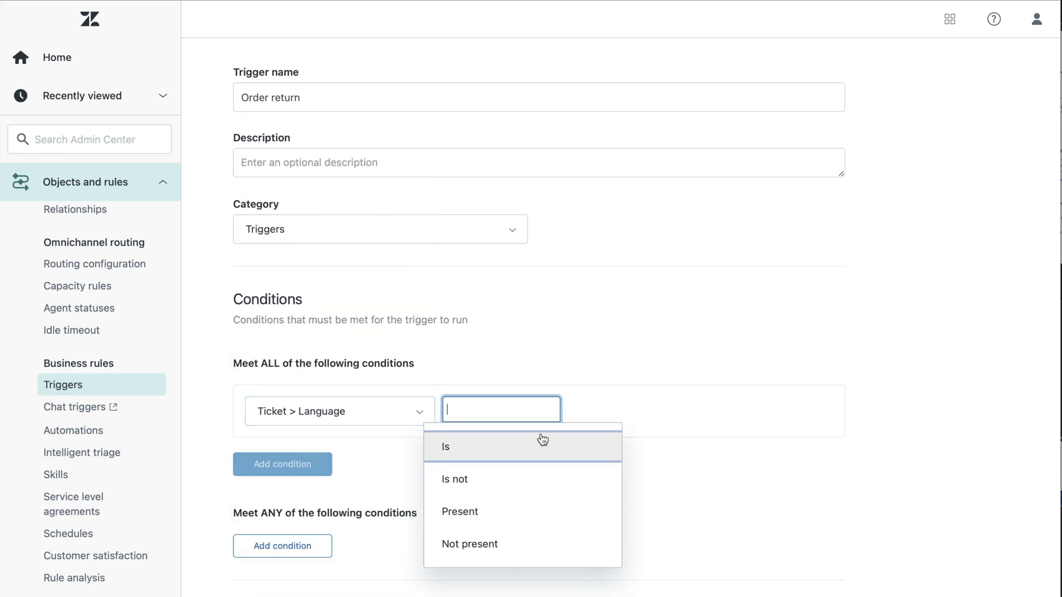
click(474, 442)
text(eng)
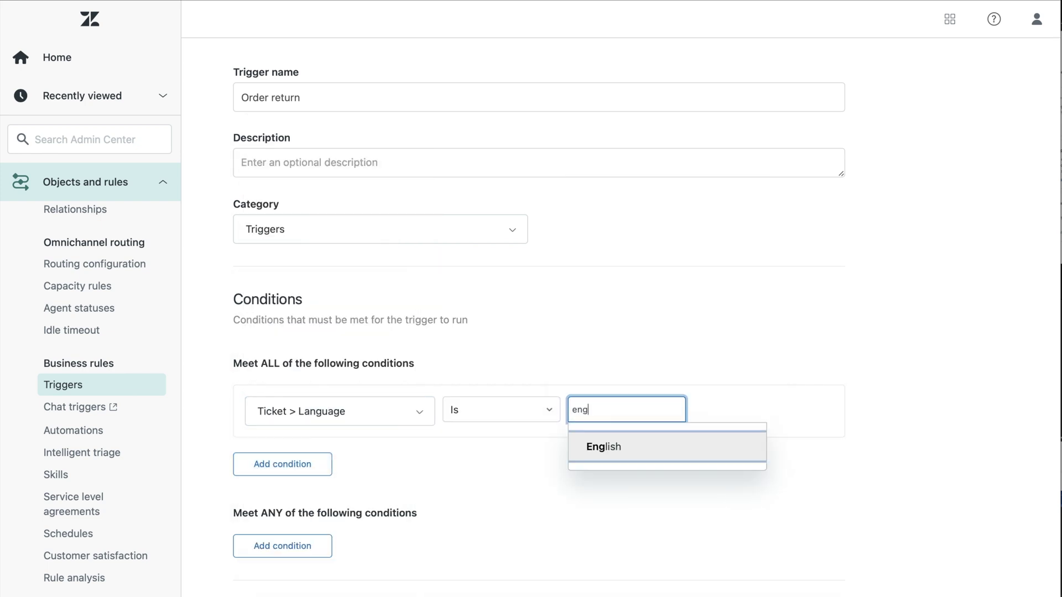
click(599, 446)
Add an Autoreply with articles action sent to the requester and create the trigger
text(a)
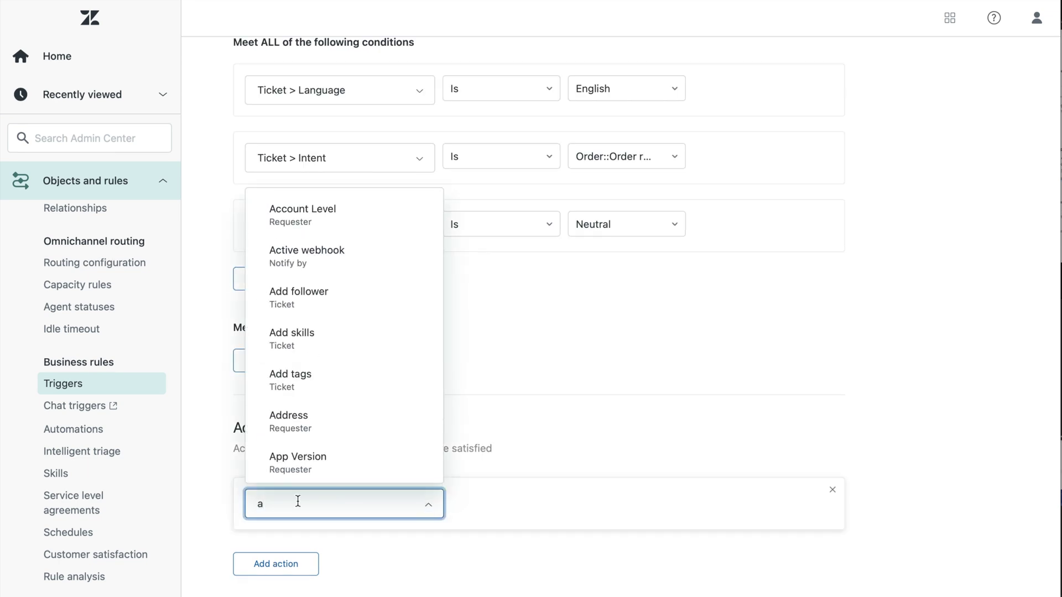
text(uto)
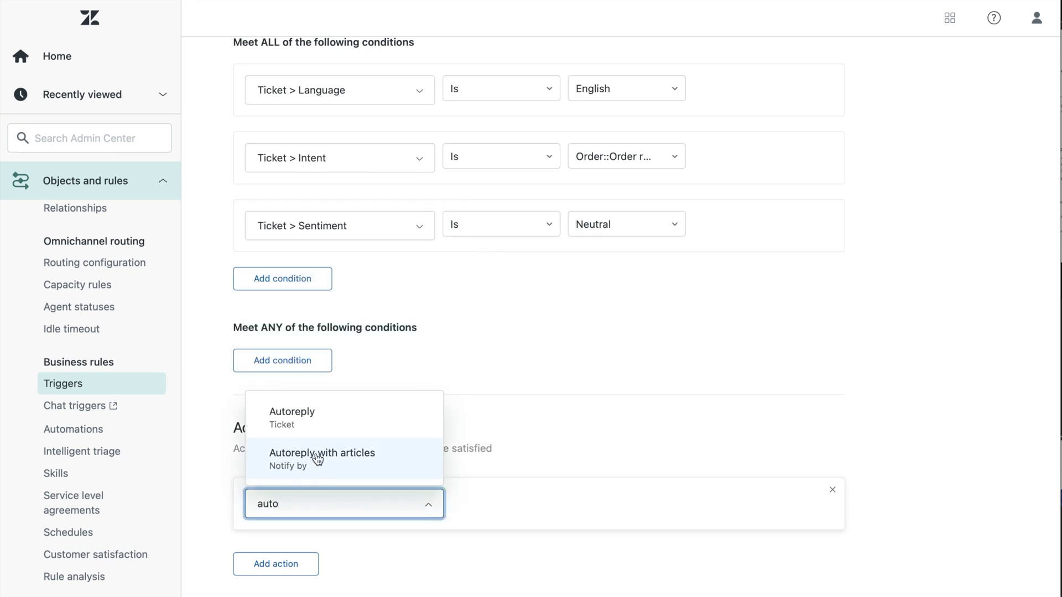
click(320, 455)
scroll(675, 389, down, 3)
click(588, 366)
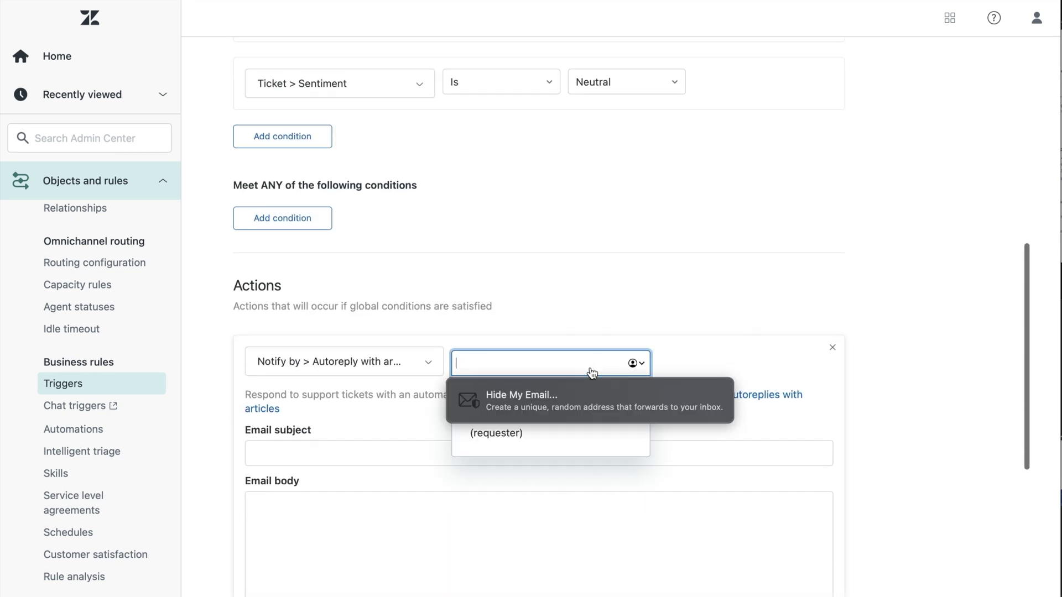
click(535, 443)
scroll(396, 444, down, 5)
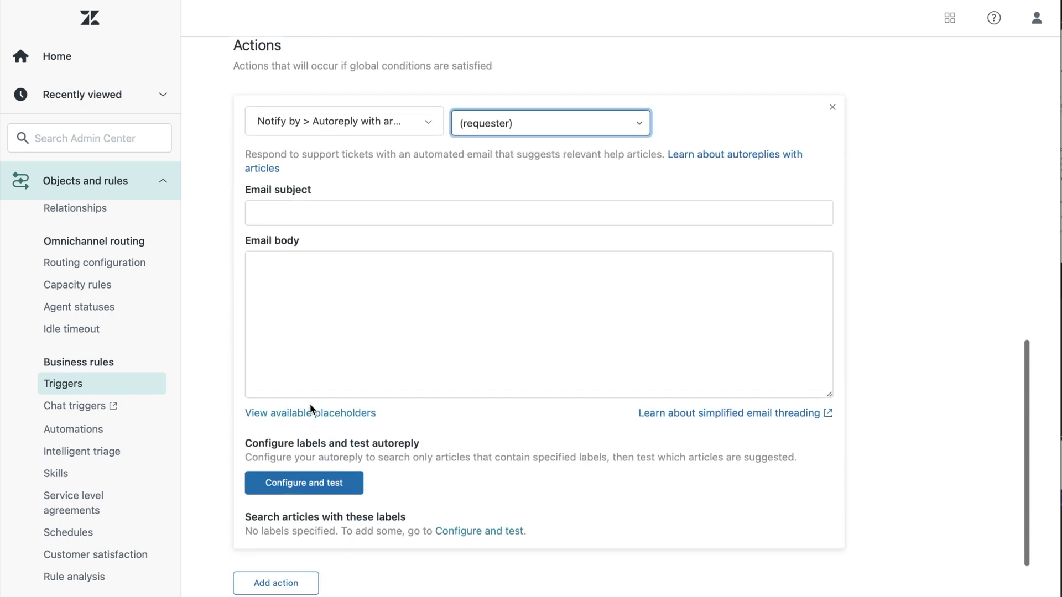
click(312, 419)
scroll(472, 522, down, 3)
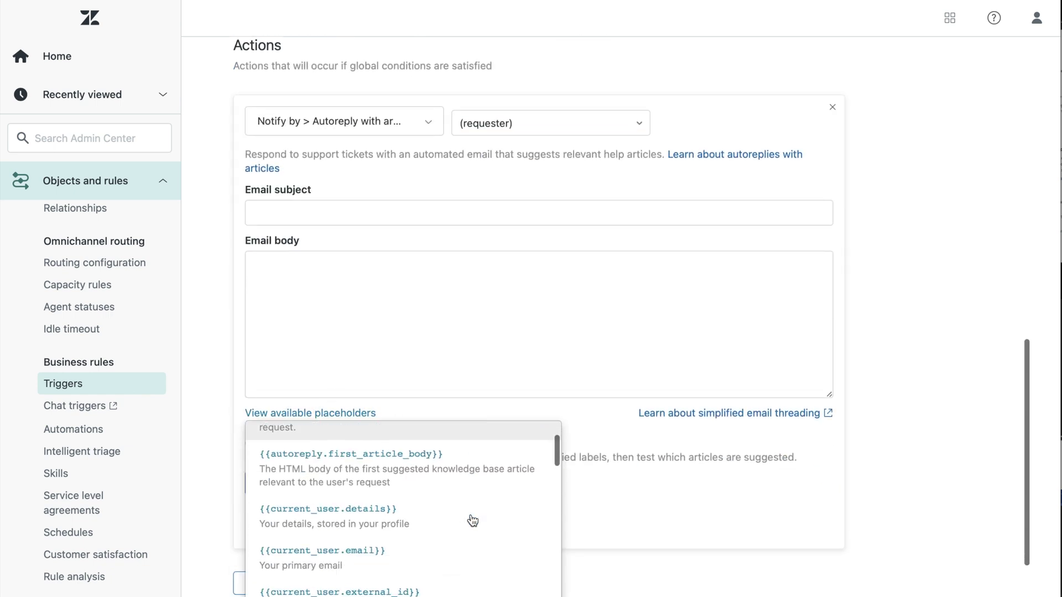
scroll(930, 400, down, 2)
click(901, 474)
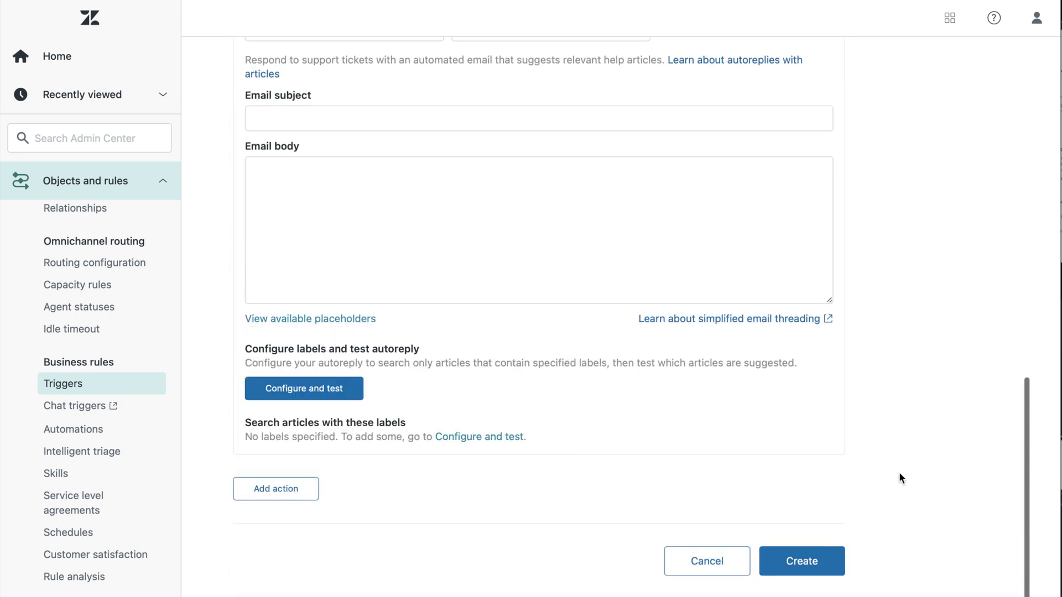
click(840, 564)
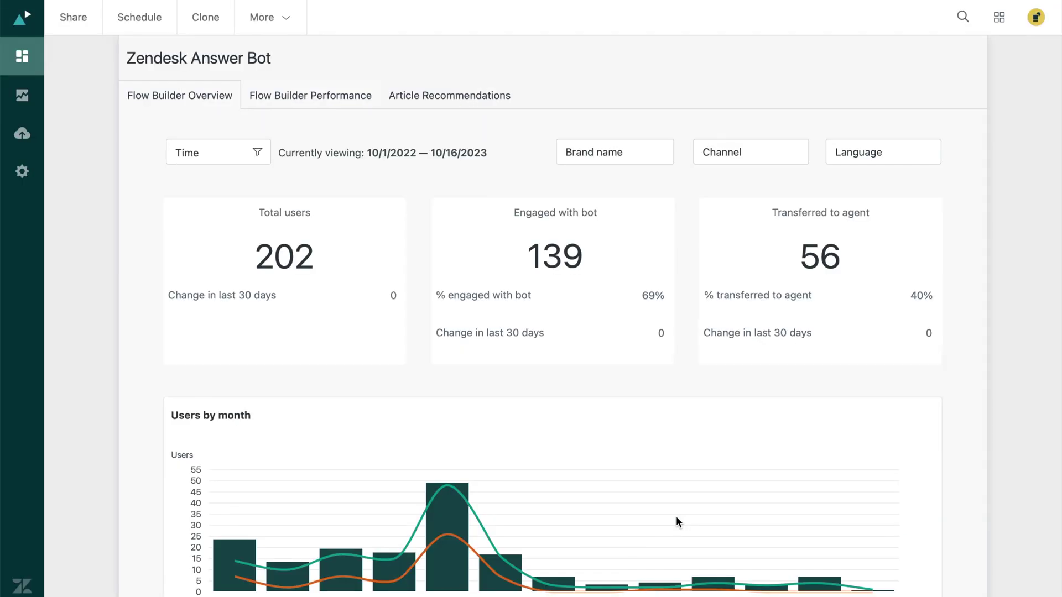
Scroll through the Flow Builder Overview tab's reports
scroll(676, 517, down, 5)
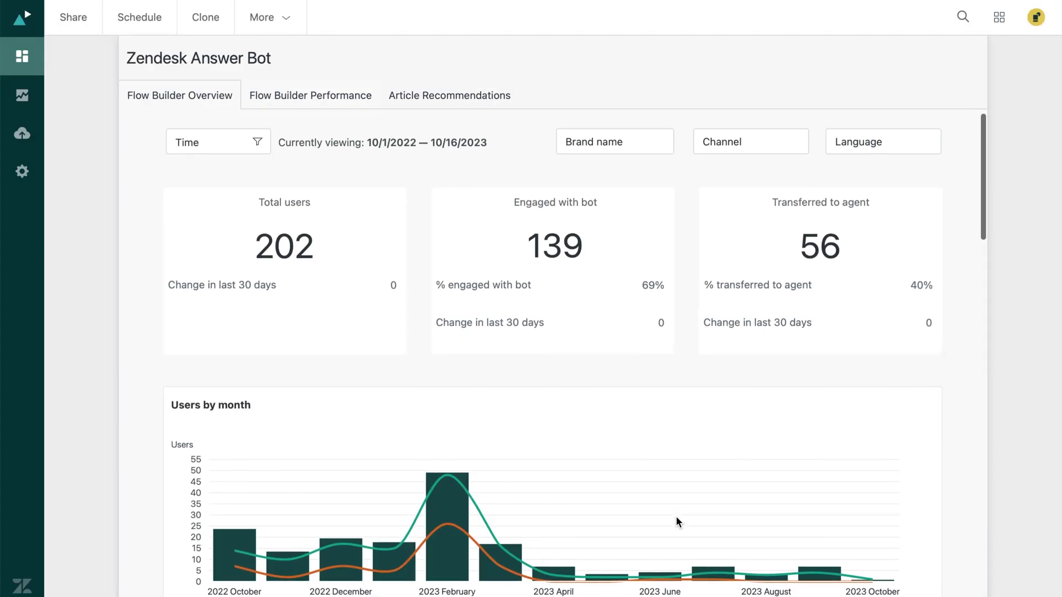
scroll(677, 518, down, 3)
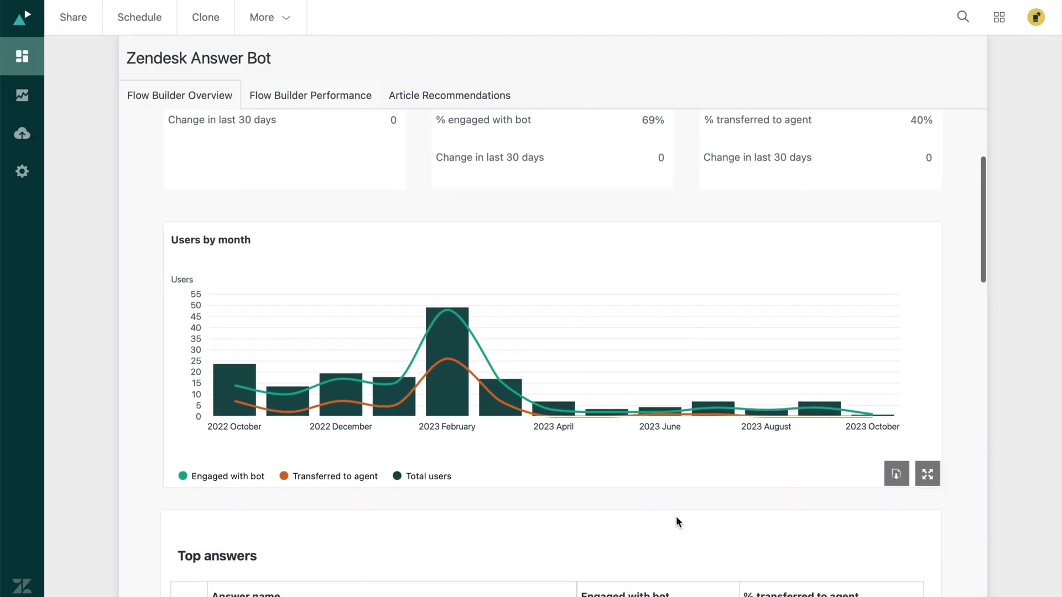
scroll(677, 518, down, 4)
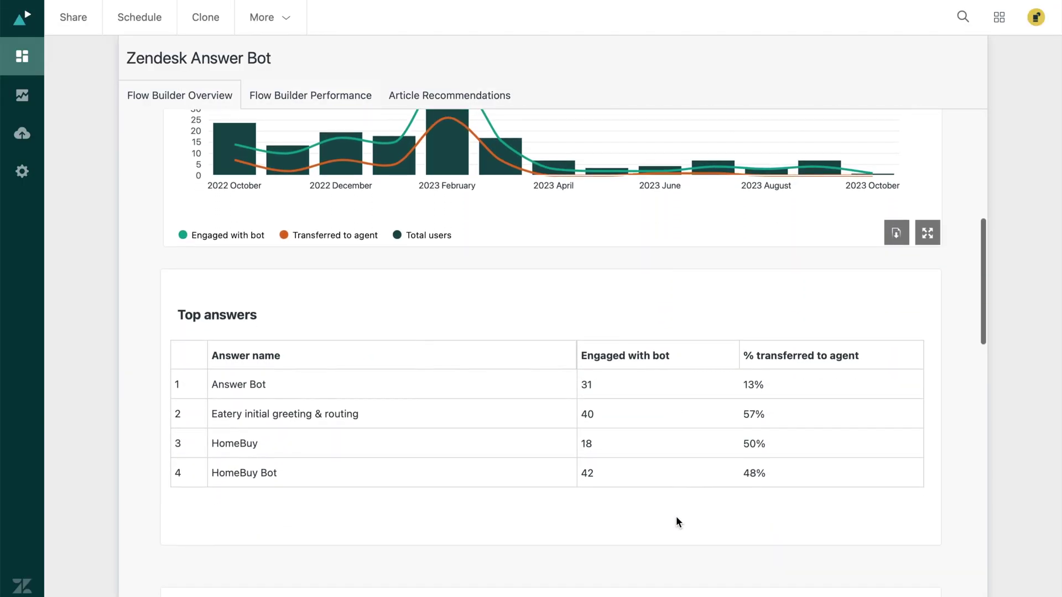
scroll(676, 517, down, 5)
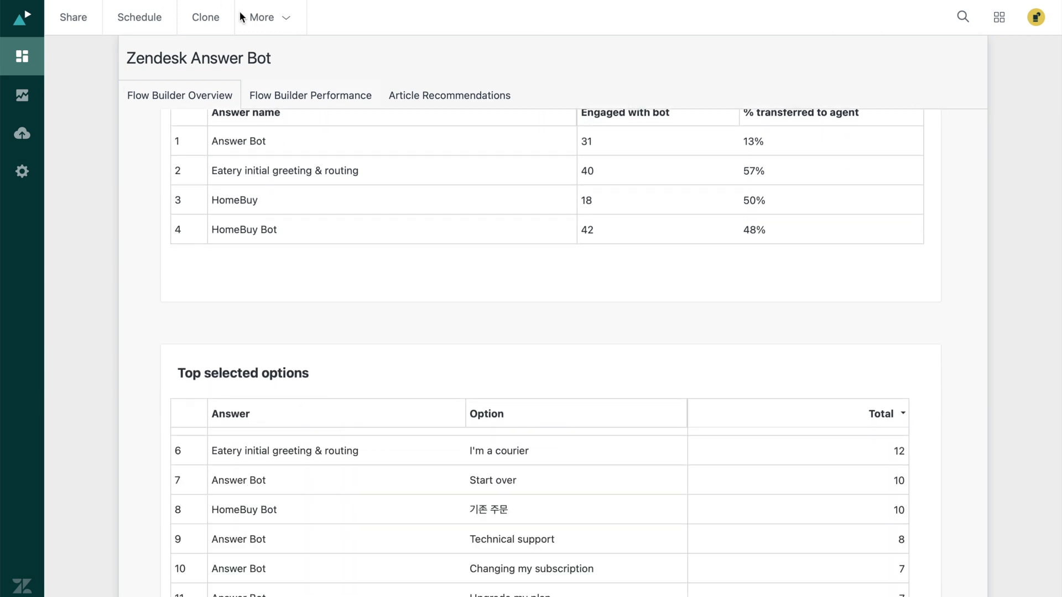
Review the Flow Builder Performance tab's bot performance and containment figures
click(260, 94)
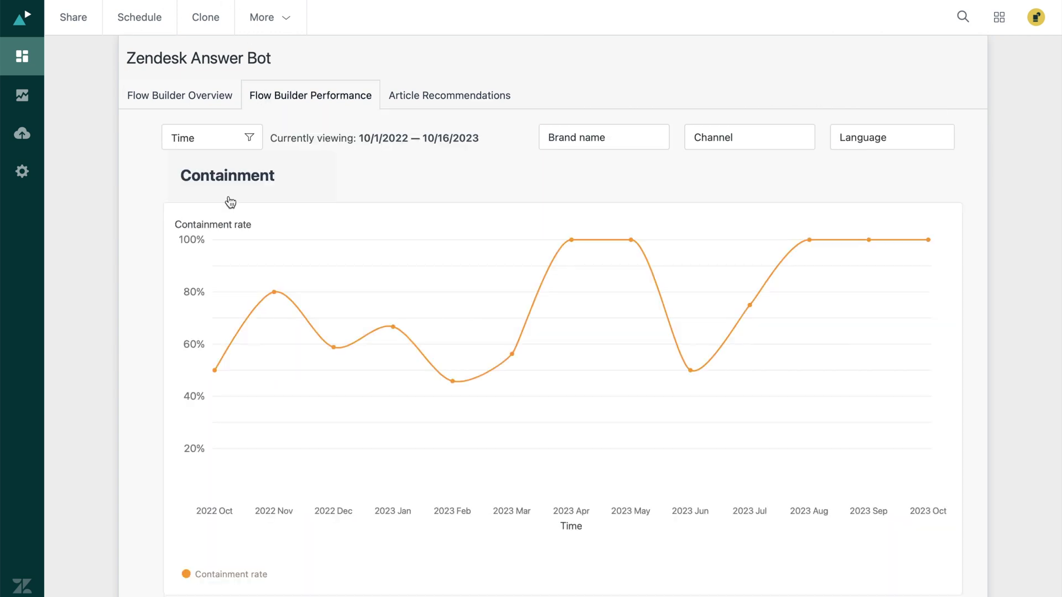
scroll(158, 470, down, 3)
scroll(158, 476, down, 5)
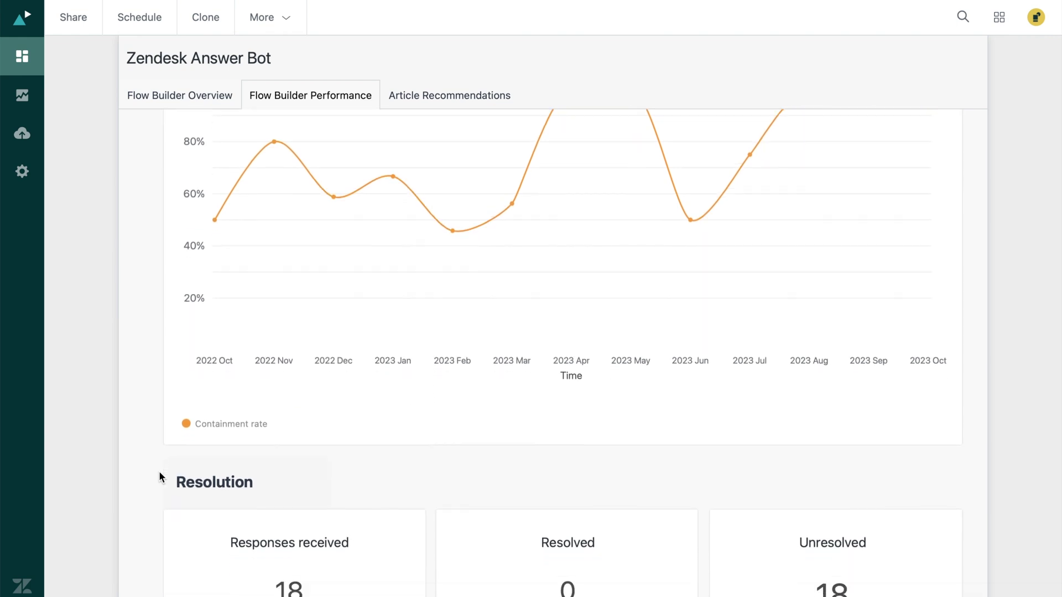
scroll(159, 477, down, 1)
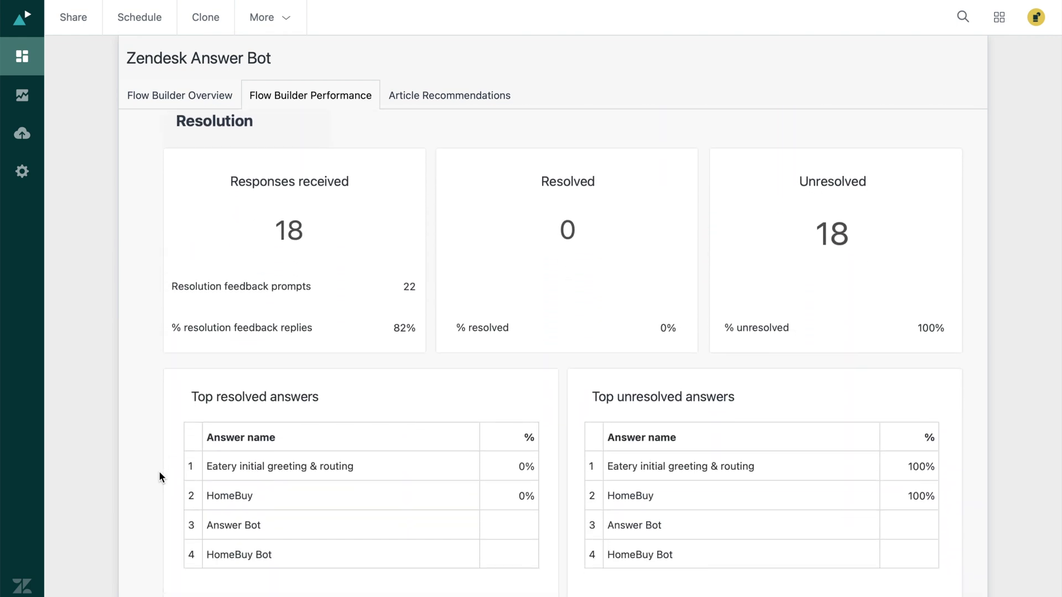
Review Article Recommendations, showing a 100.0% suggestion rate and 0.0% click-through
click(417, 94)
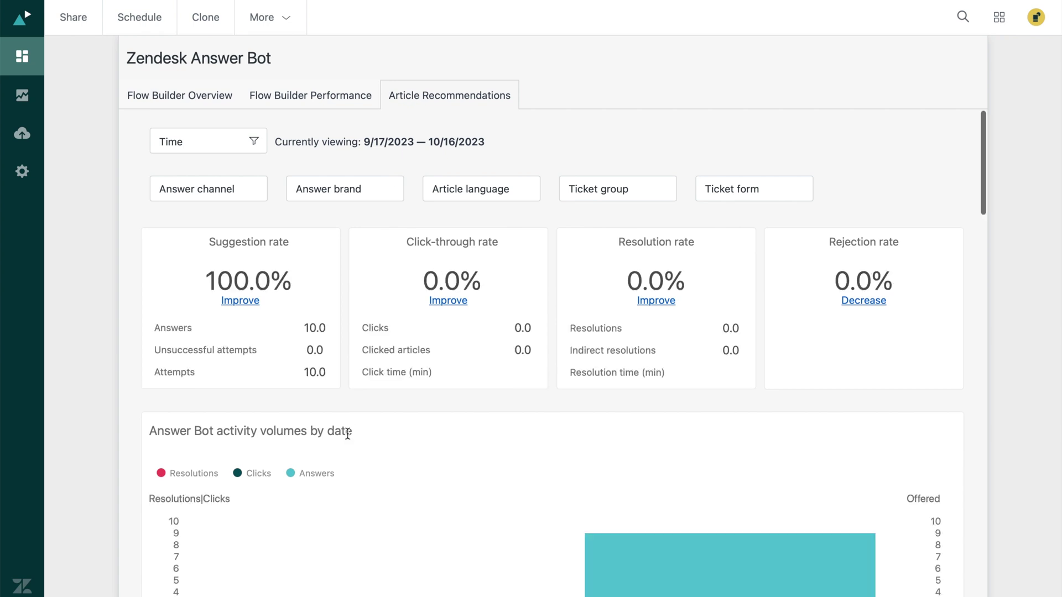
scroll(348, 433, down, 2)
scroll(348, 434, down, 5)
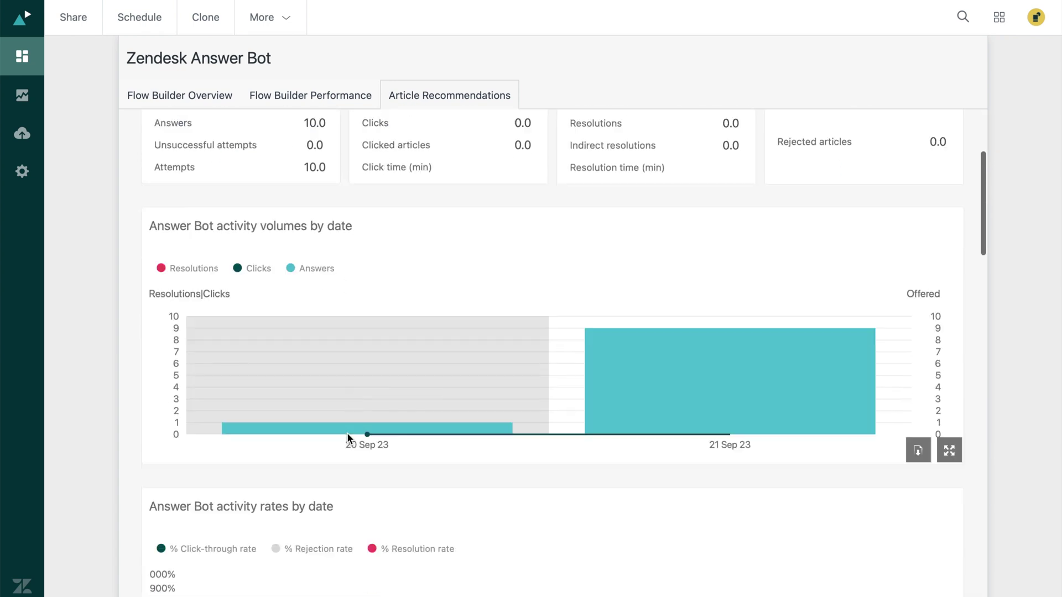
scroll(347, 433, down, 1)
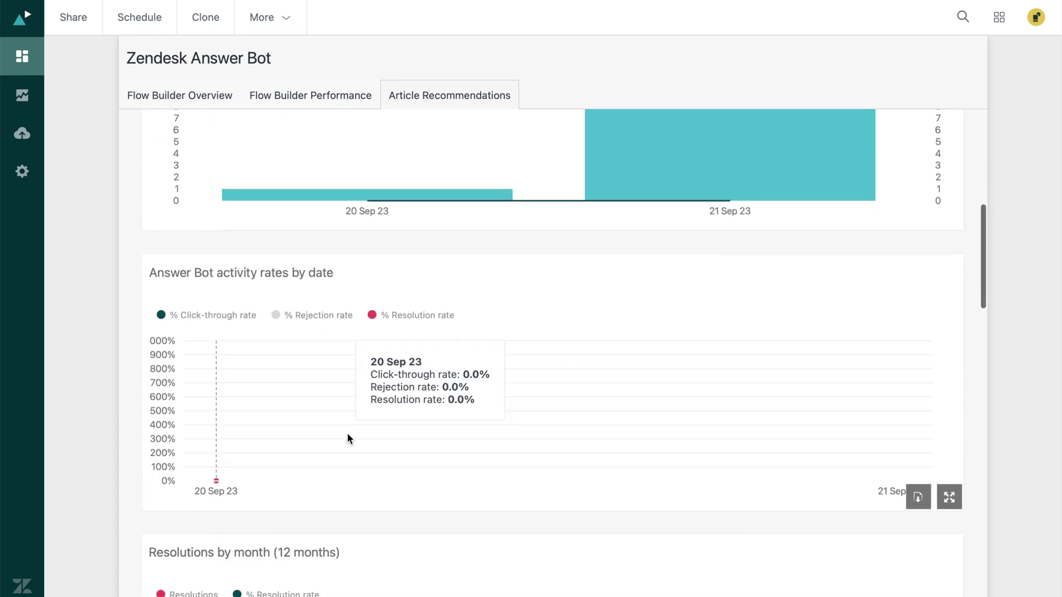